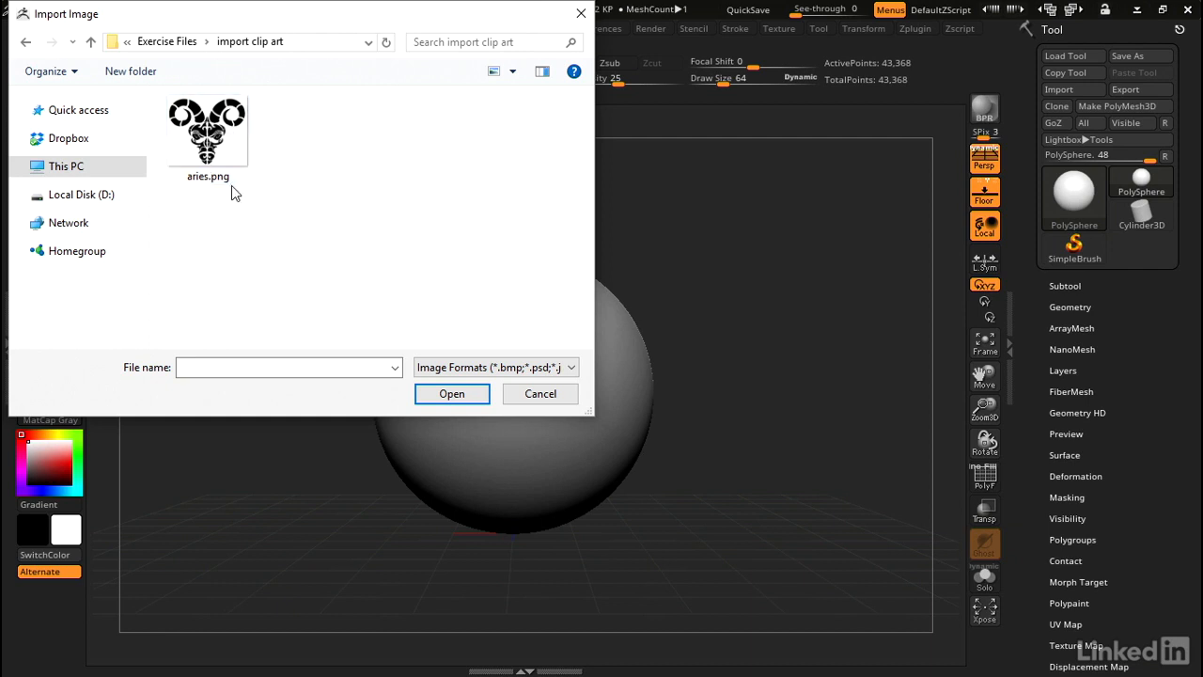
Step: Select aries.png in the file dialog and open it as the current alpha
click(475, 369)
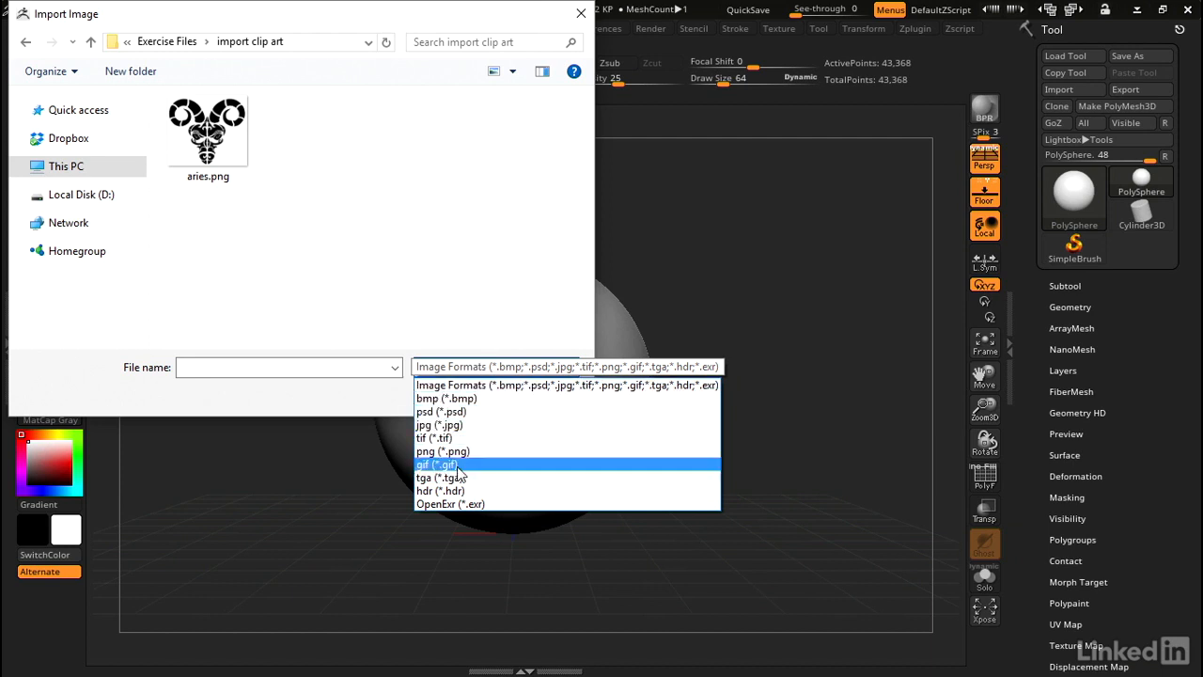
click(226, 157)
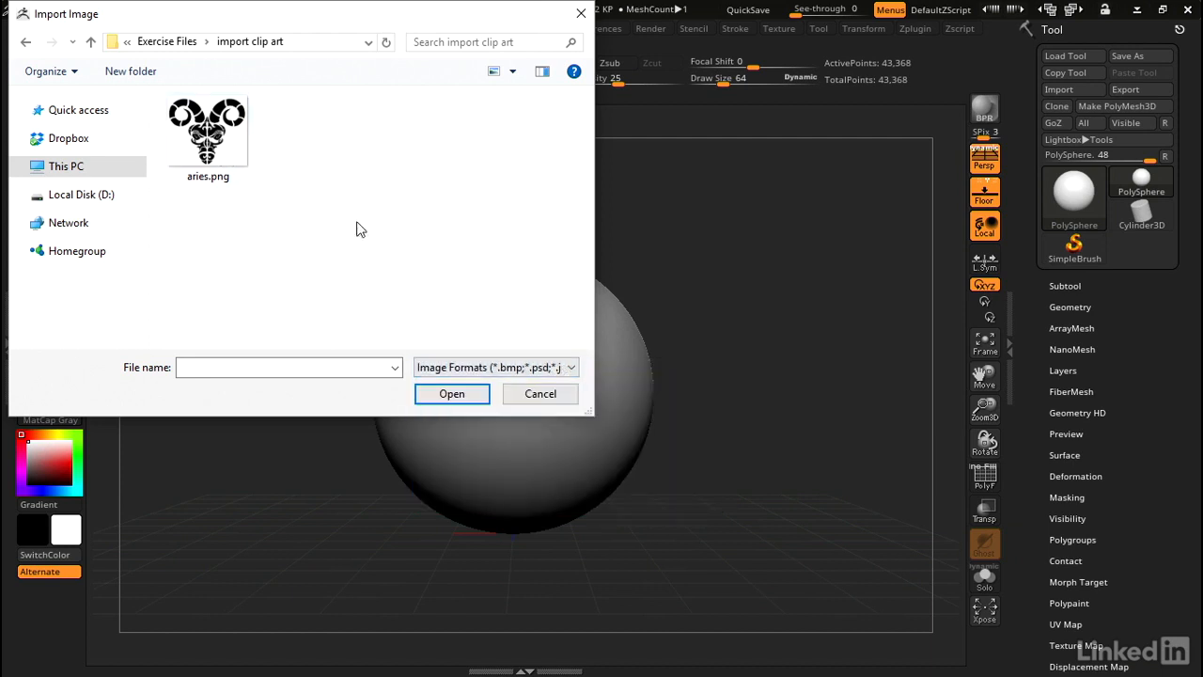
click(225, 157)
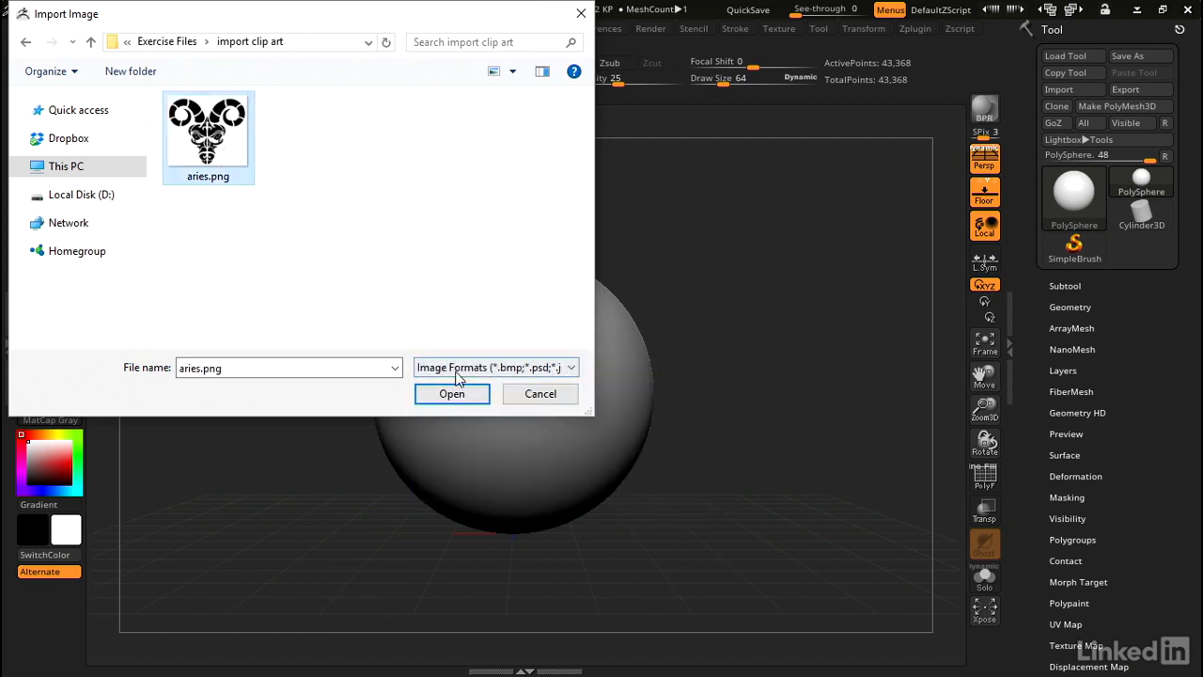
click(452, 394)
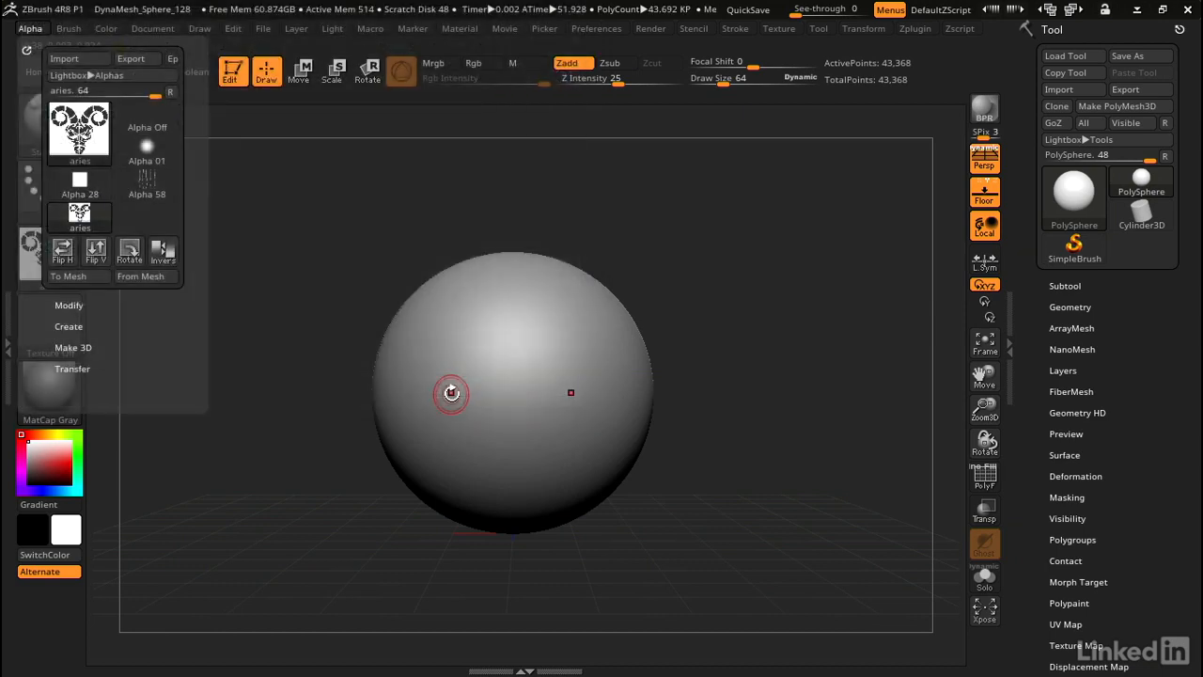
Step: Invert the aries alpha to white on dark and expand its Make 3D options
click(68, 29)
click(30, 28)
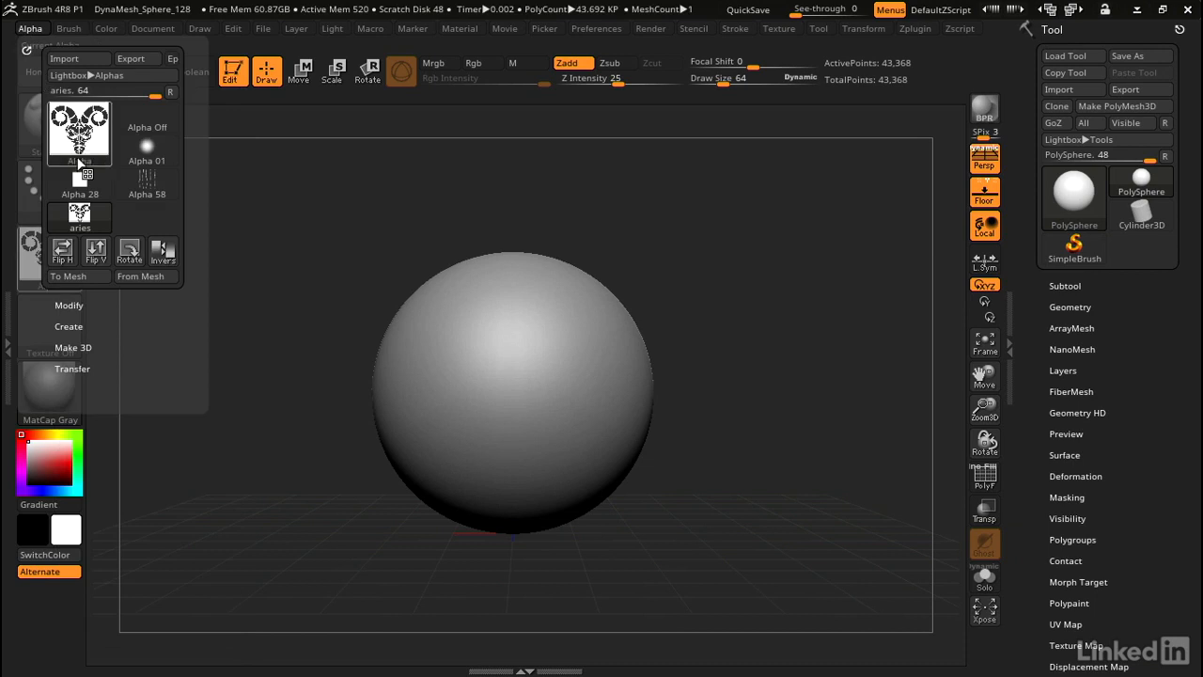
mouse_move(85, 136)
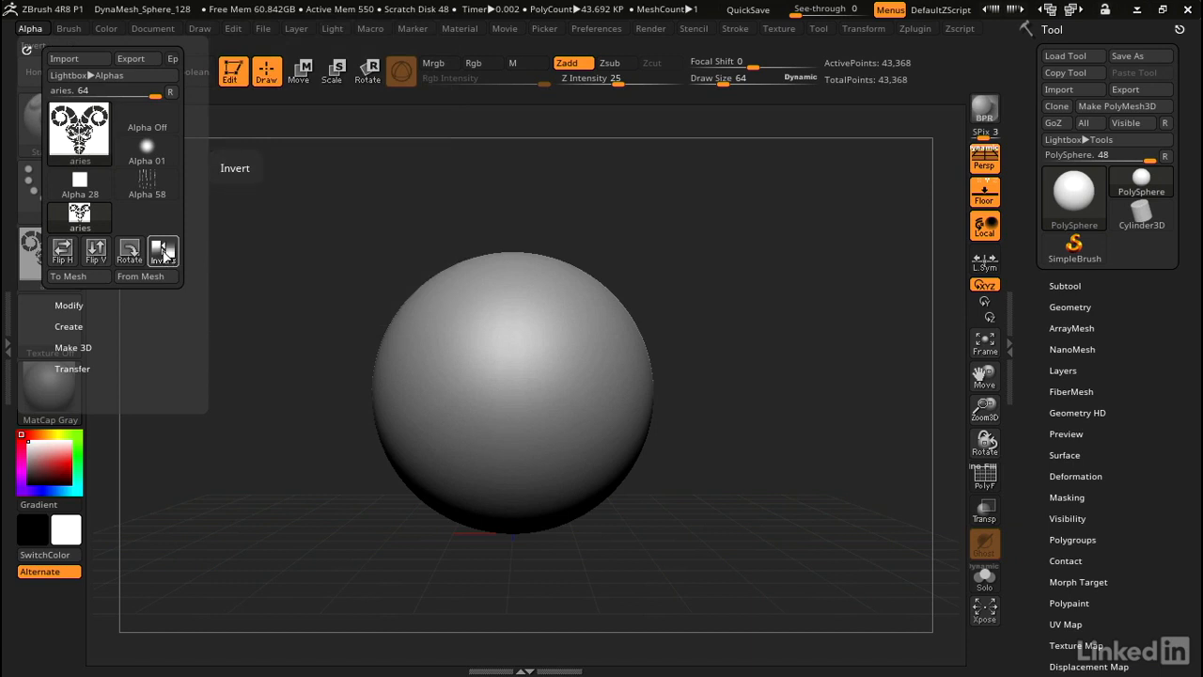
click(166, 252)
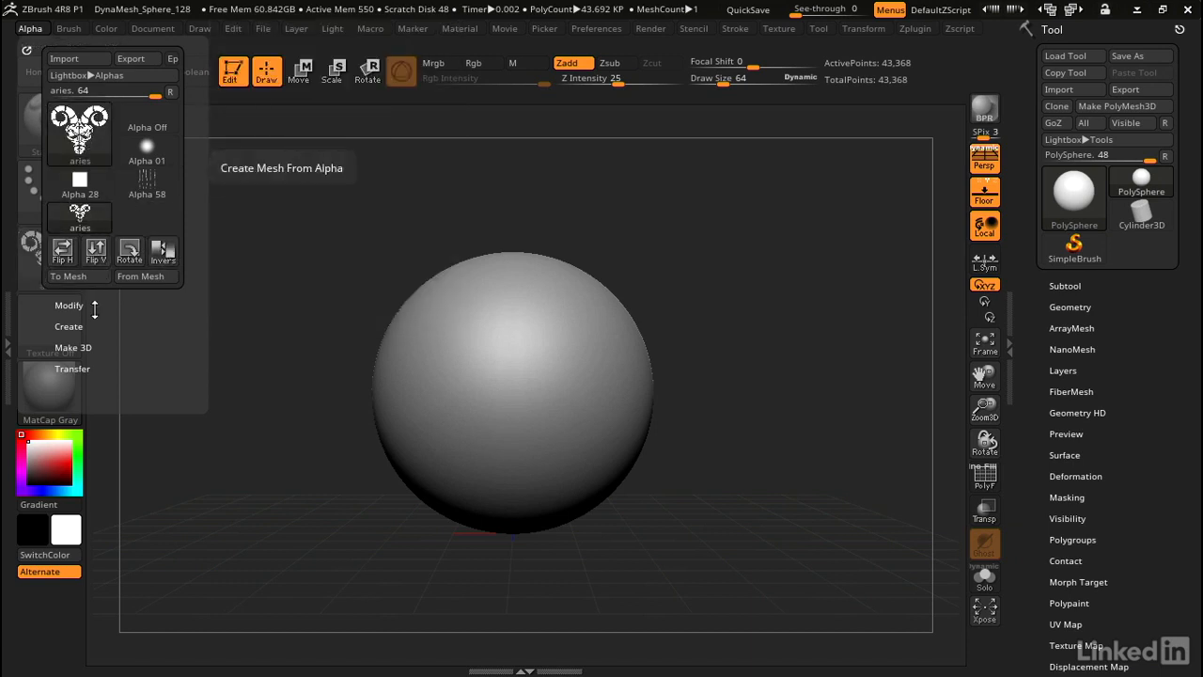
click(75, 347)
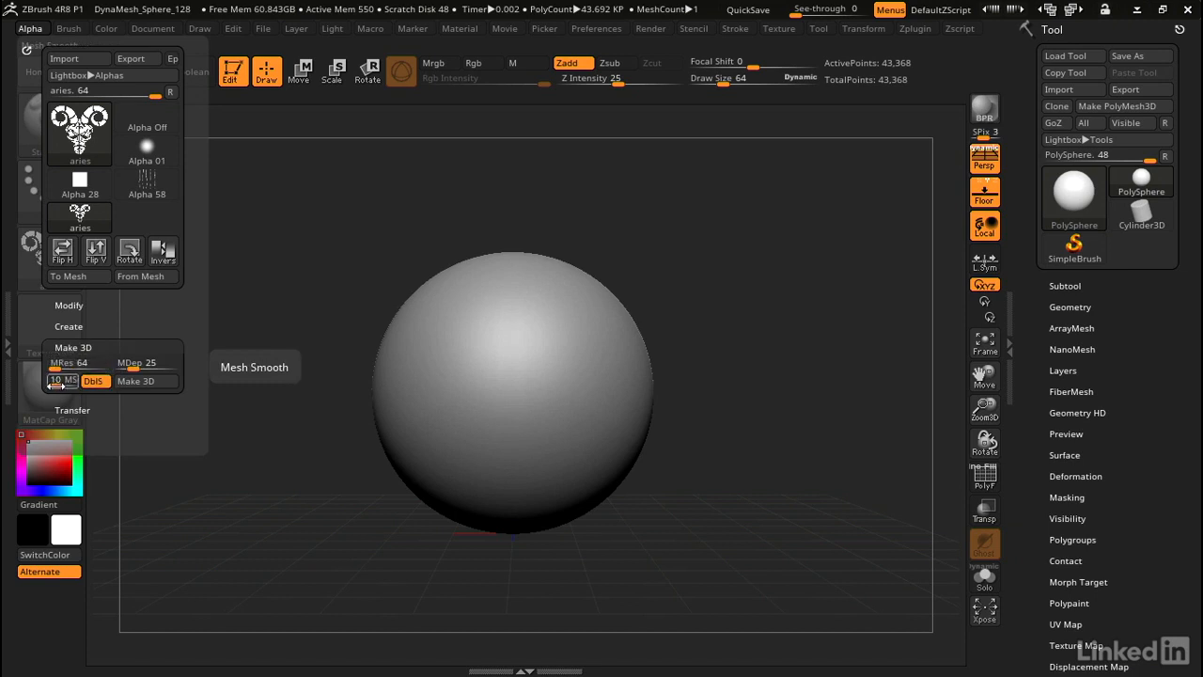
Step: Adjust mesh smoothing (MSm) and raise the alpha mesh resolution (MRes) to 887
drag(58, 384, 62, 386)
drag(57, 380, 52, 382)
drag(53, 380, 63, 384)
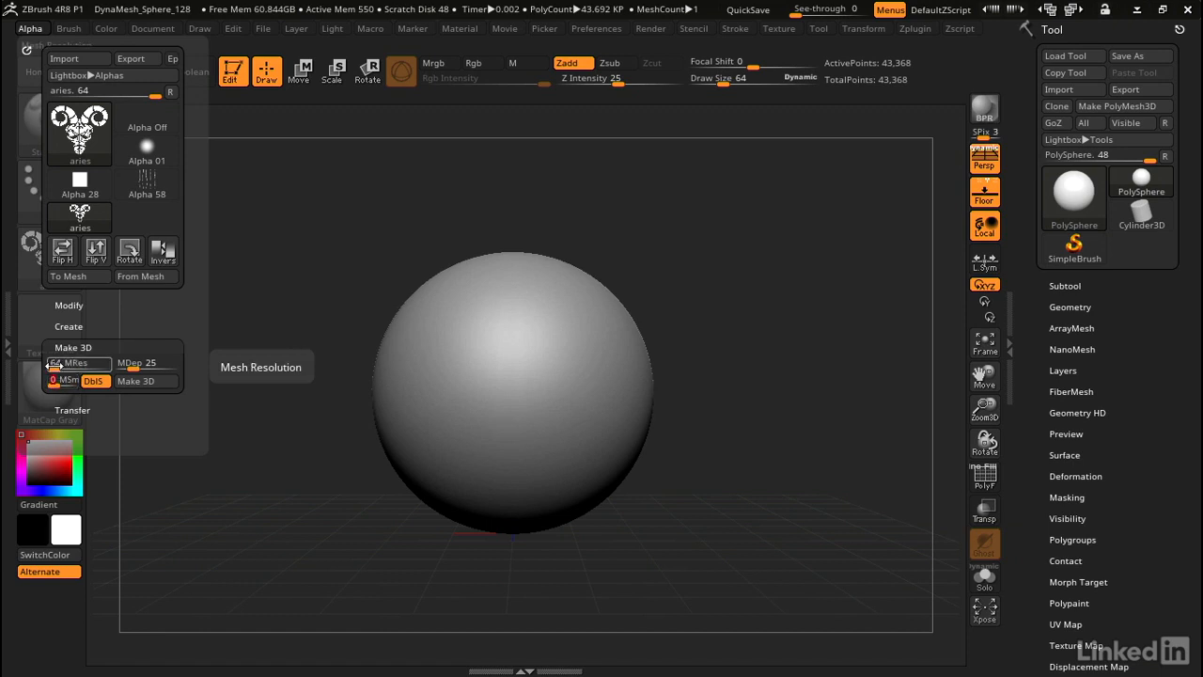
drag(54, 364, 66, 367)
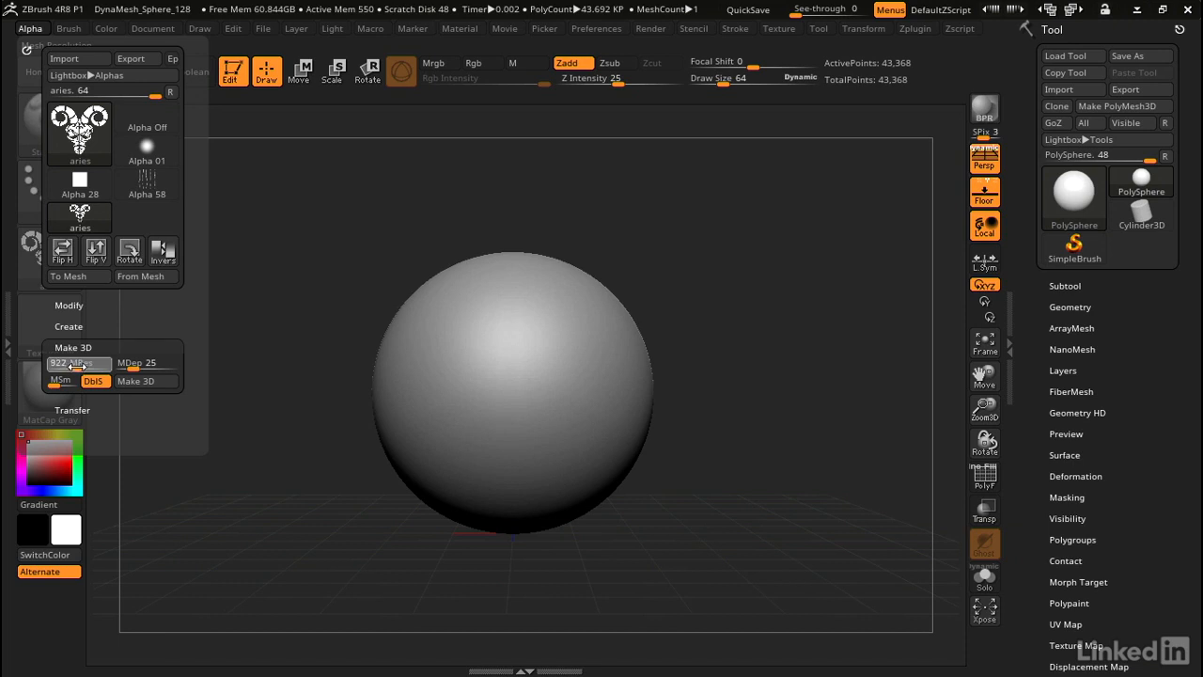
click(76, 364)
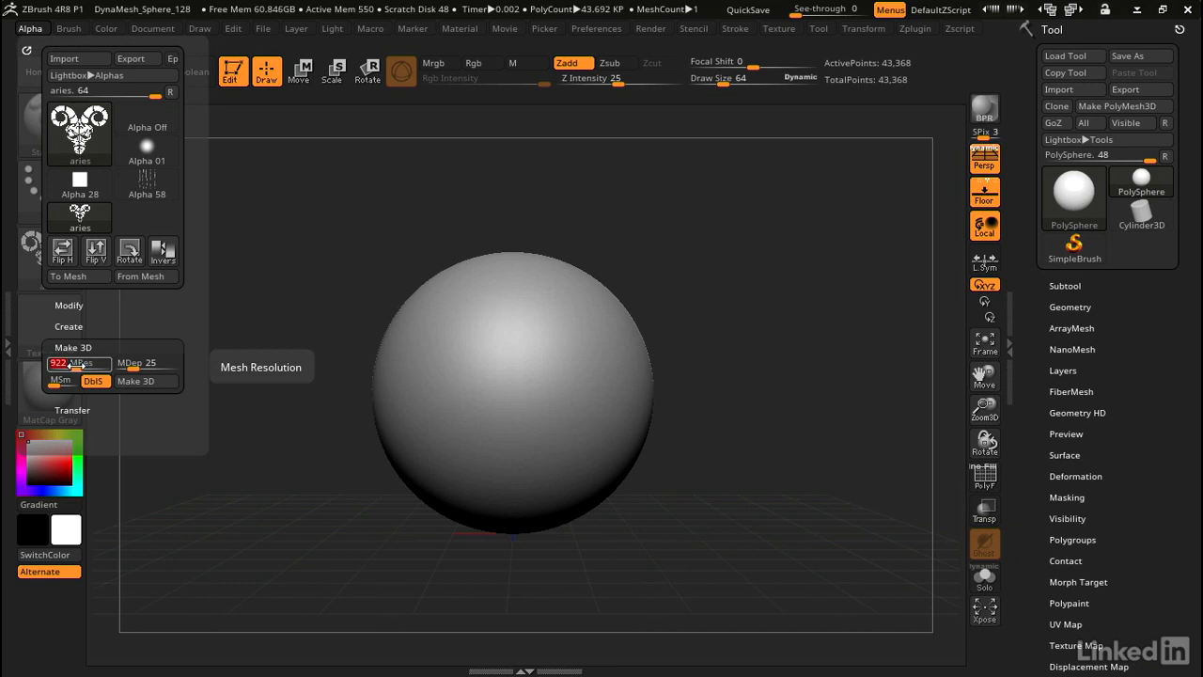
text(676)
key(Return)
mouse_move(59, 367)
mouse_down()
mouse_move(104, 364)
mouse_move(74, 366)
mouse_up()
click(74, 366)
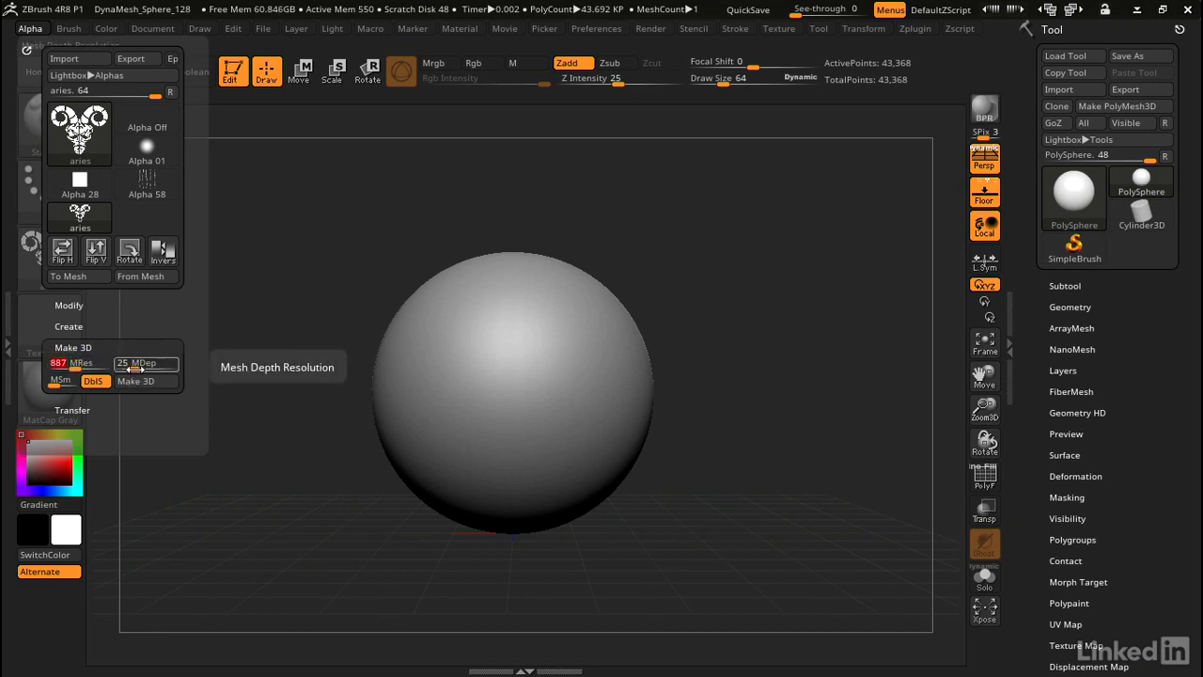
Step: Set mesh depth to 9 and generate the Skin_aries 3D mesh from the alpha
drag(135, 368, 125, 368)
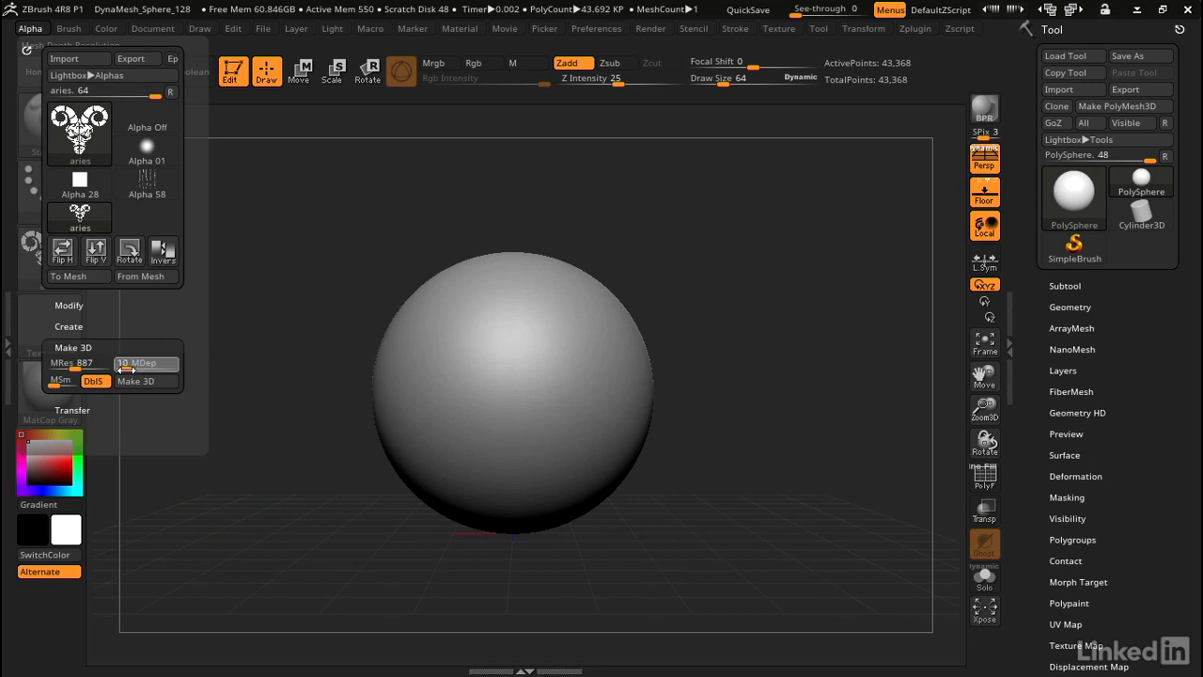
drag(126, 369, 128, 369)
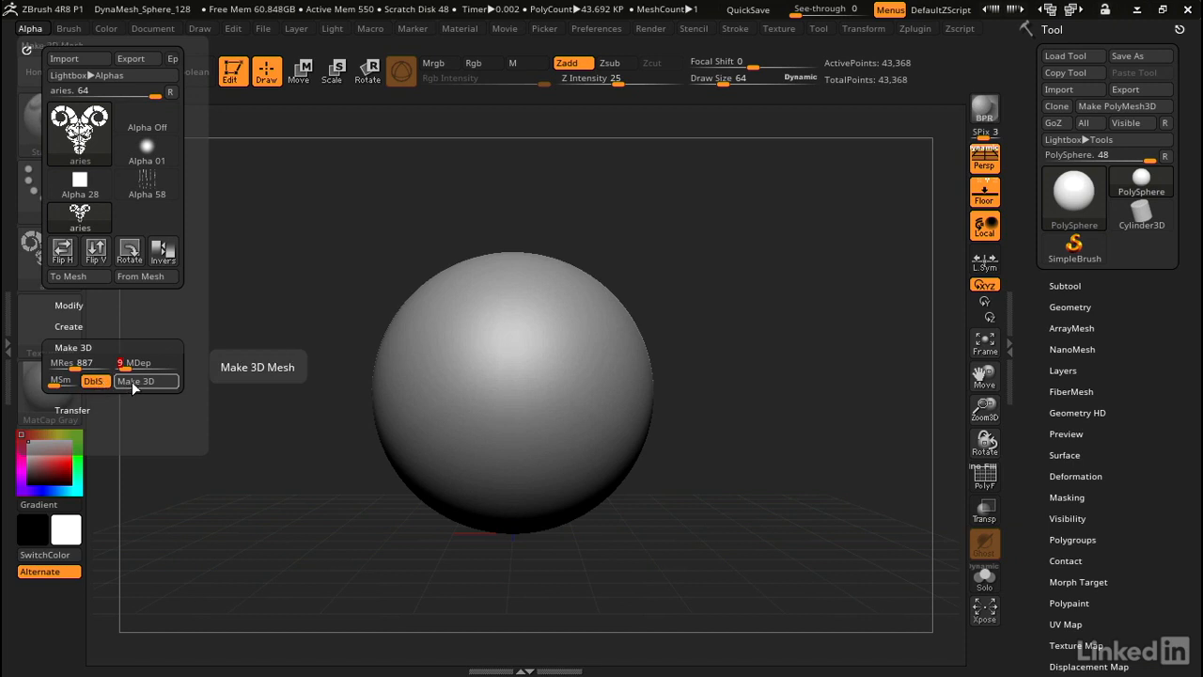
click(134, 383)
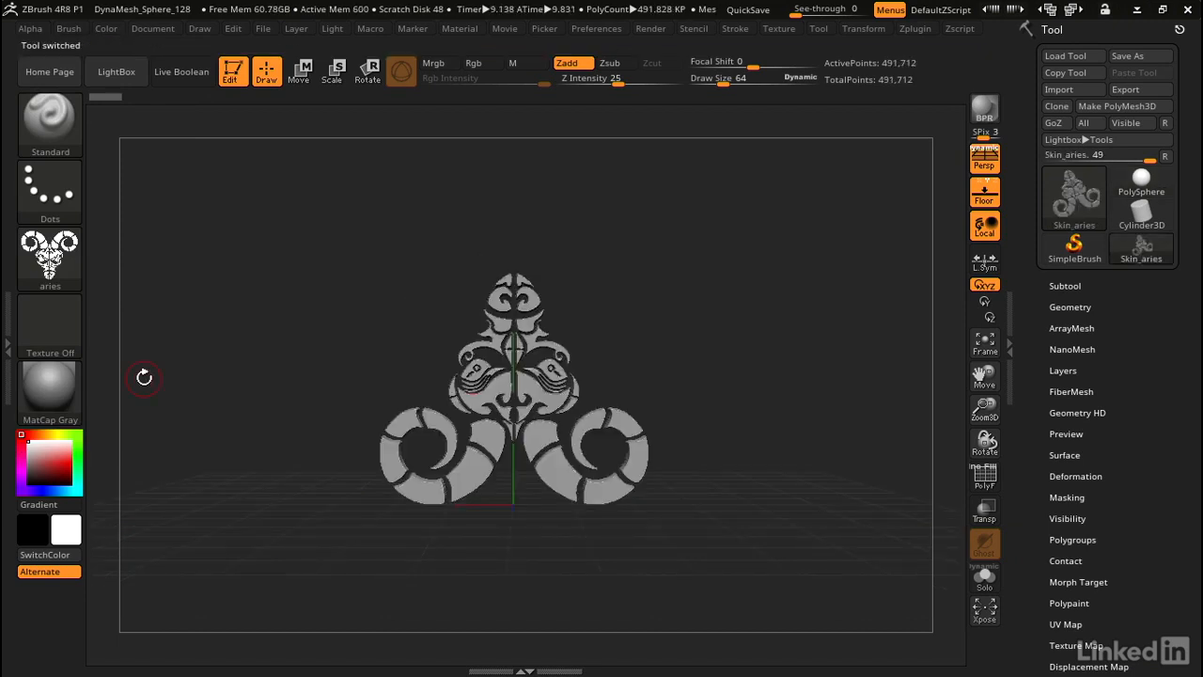
Step: Inspect the ram mesh's relief and bring up the Move gizmo, undoing an accidental twist
drag(768, 325, 653, 323)
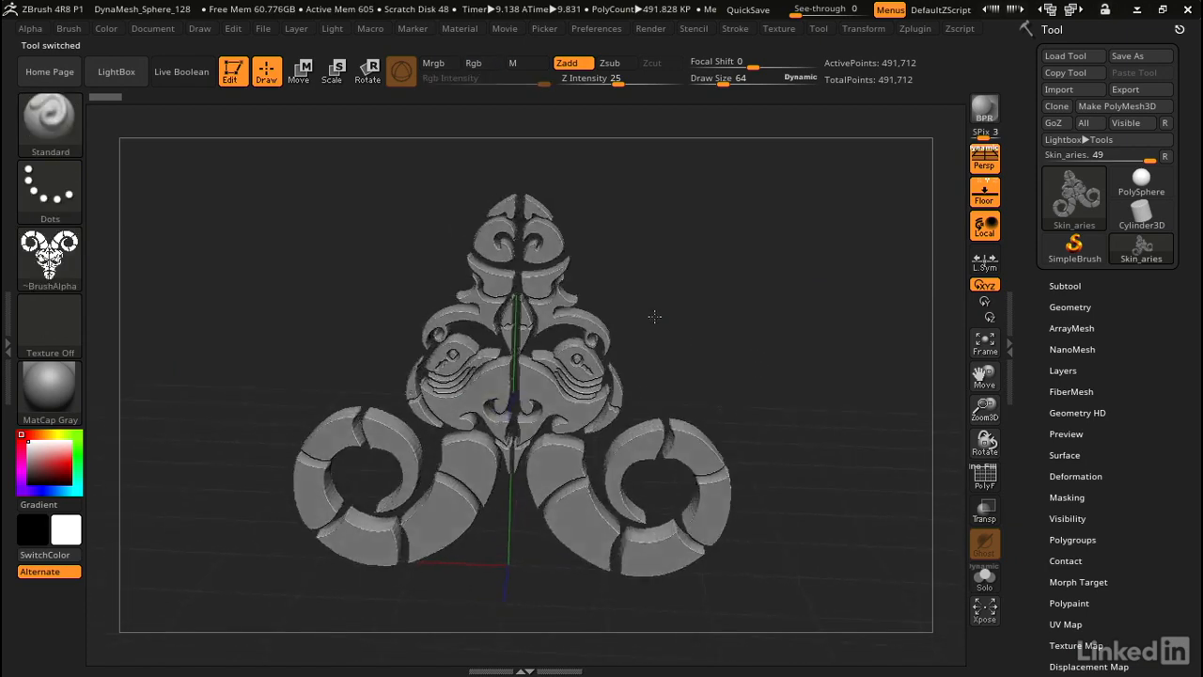
drag(654, 317, 653, 288)
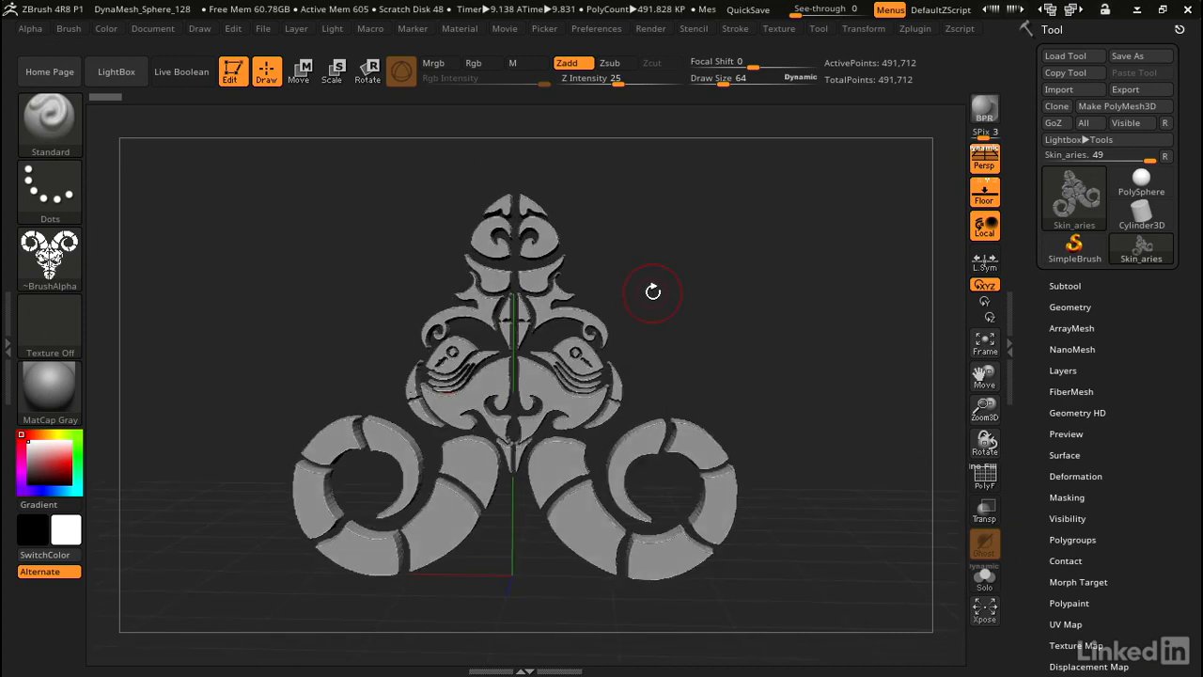
click(301, 77)
shift+drag(701, 275, 787, 273)
drag(577, 336, 614, 316)
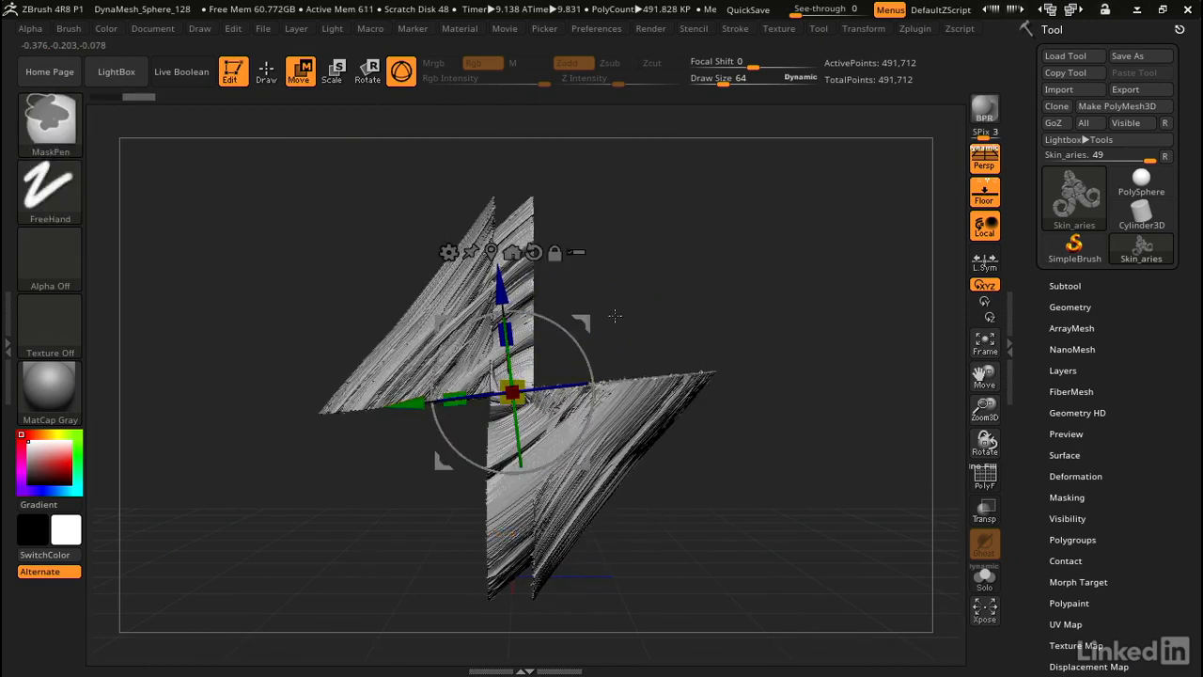
key(ctrl+z)
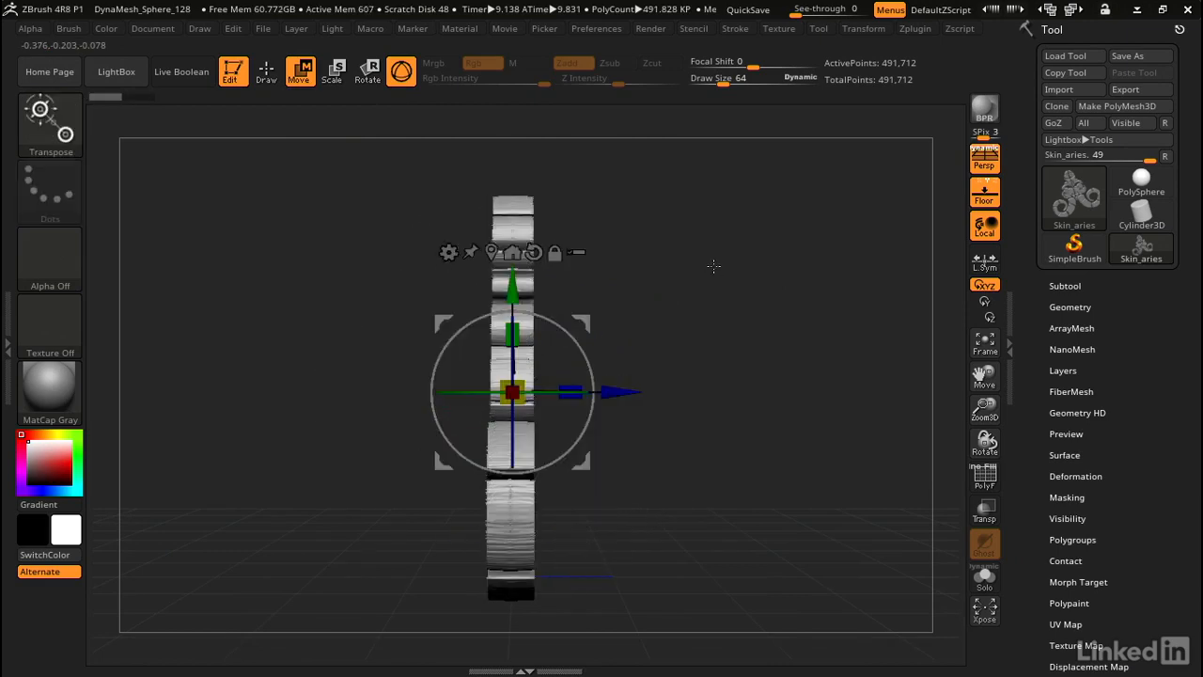
Step: Rotate the ram about 180° upright into front view and return to the Standard brush
drag(720, 264, 701, 261)
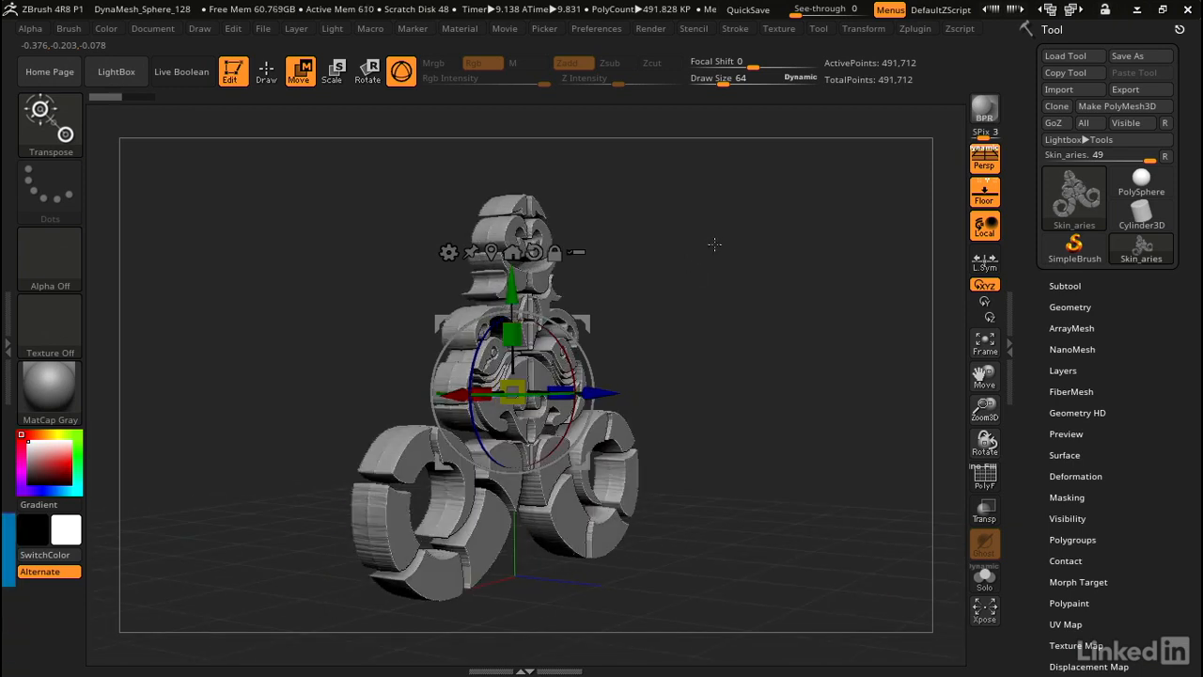
mouse_move(720, 246)
ctrl+mouse_down()
mouse_move(694, 278)
mouse_move(712, 277)
ctrl+mouse_up()
drag(596, 343, 498, 413)
mouse_move(694, 282)
shift+mouse_down()
mouse_move(507, 263)
mouse_move(423, 216)
shift+mouse_up()
click(267, 74)
drag(768, 235, 746, 247)
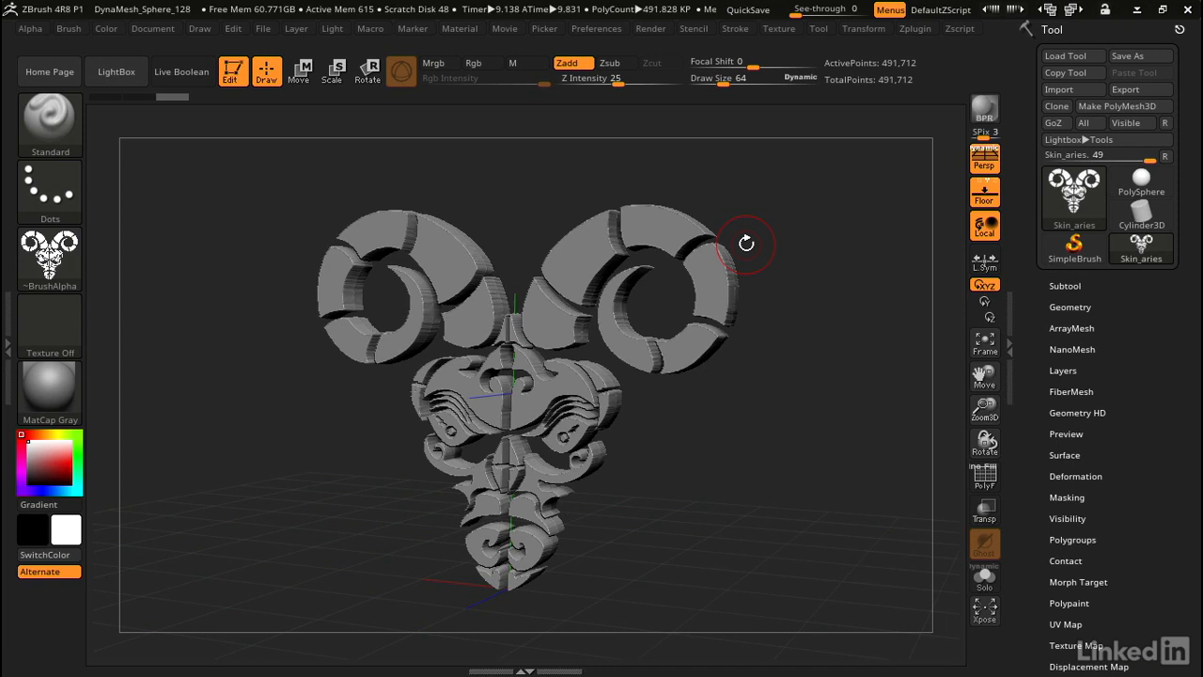
Step: Load aries.svg through Text 3D & Vector Shapes > New SVG as an extruded ram mesh
click(919, 32)
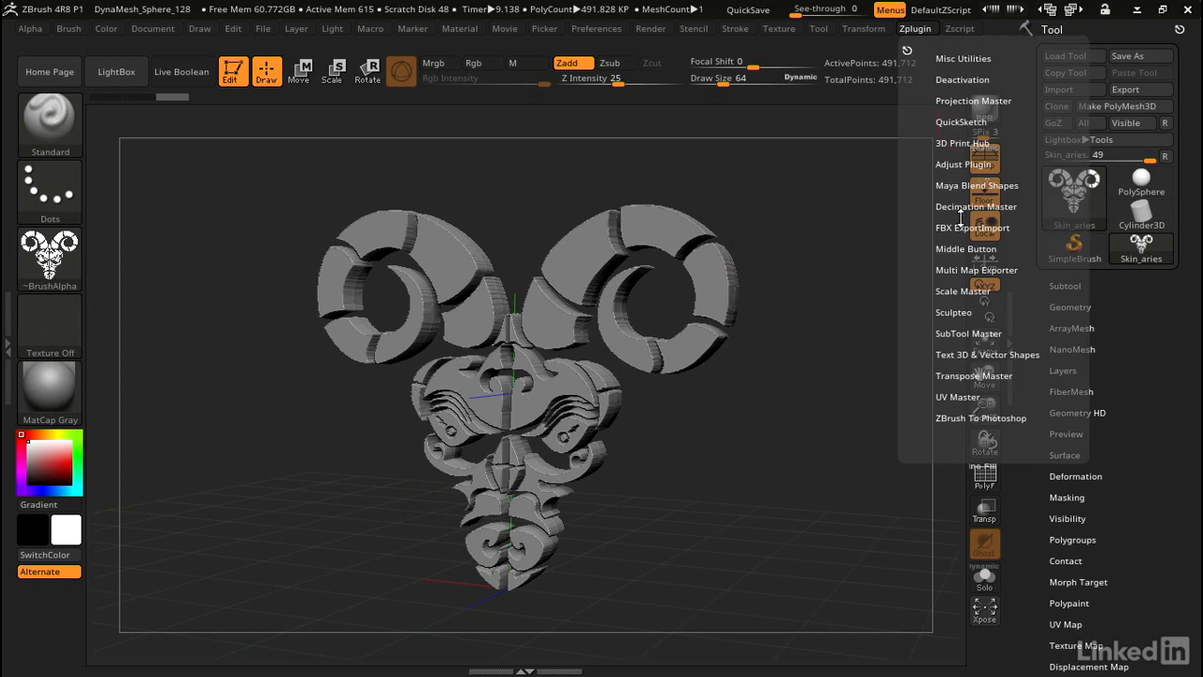
click(961, 353)
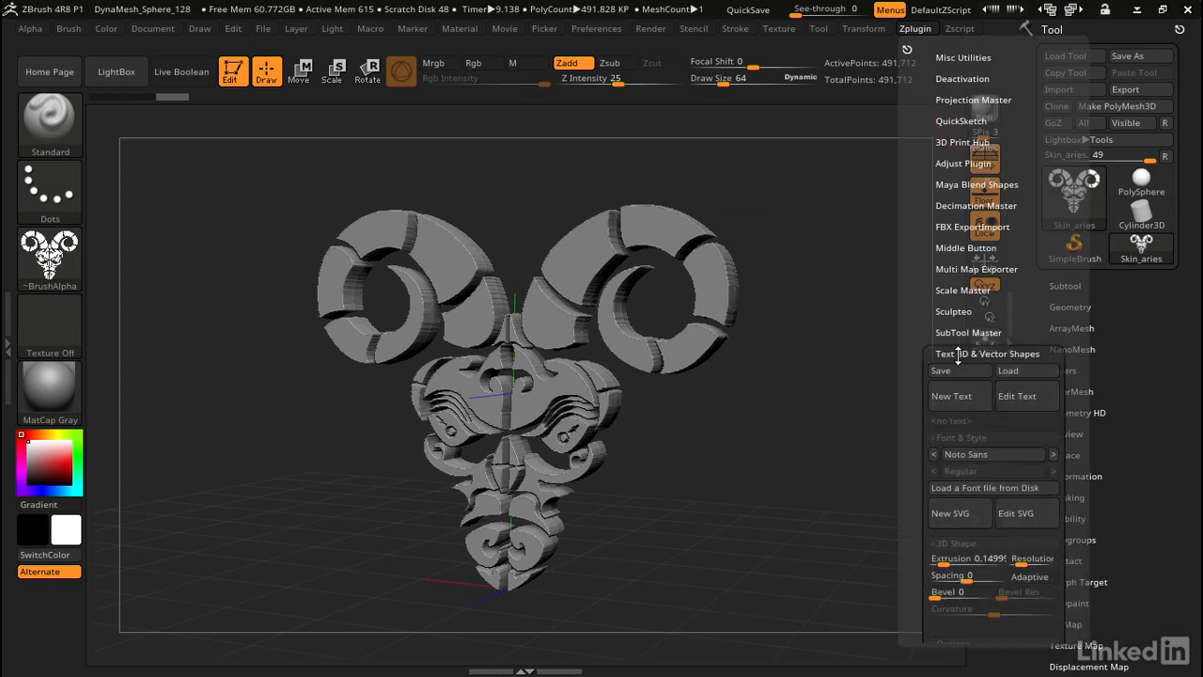
click(958, 516)
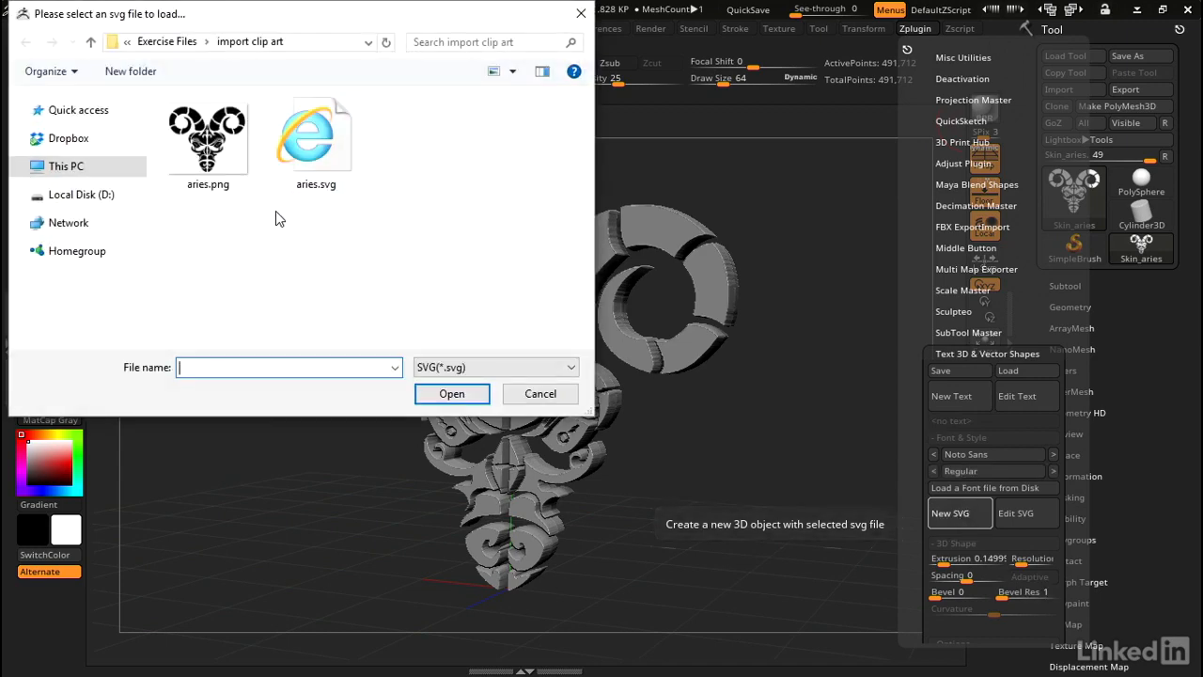
click(333, 160)
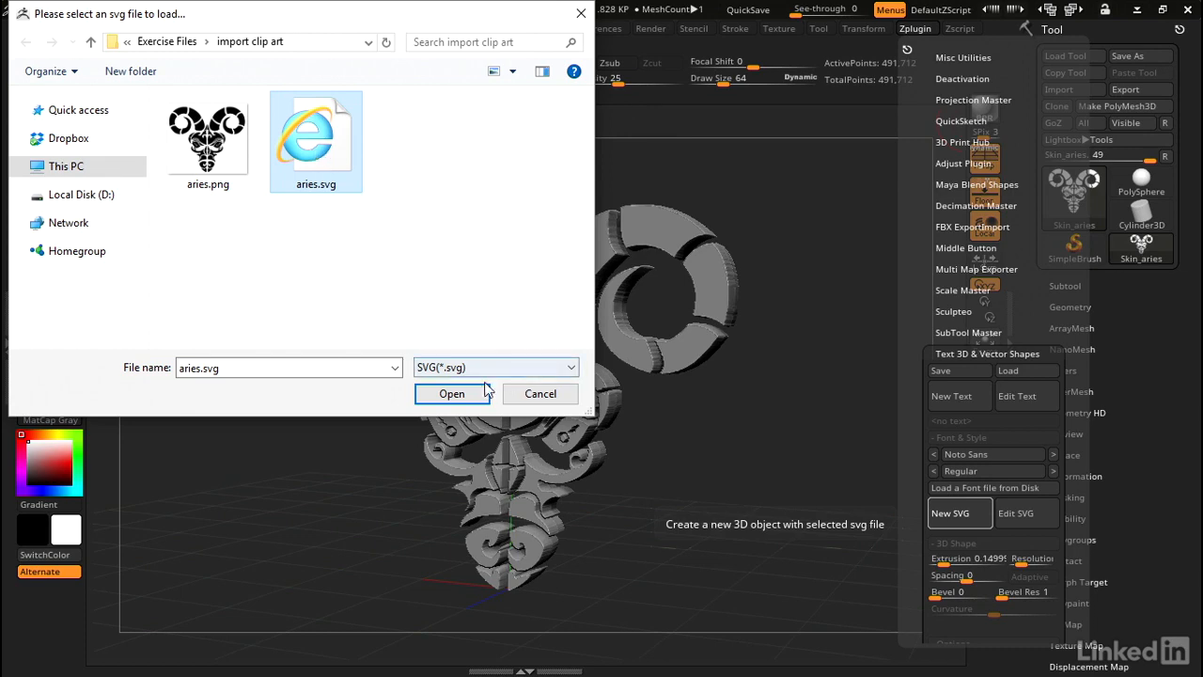
click(451, 394)
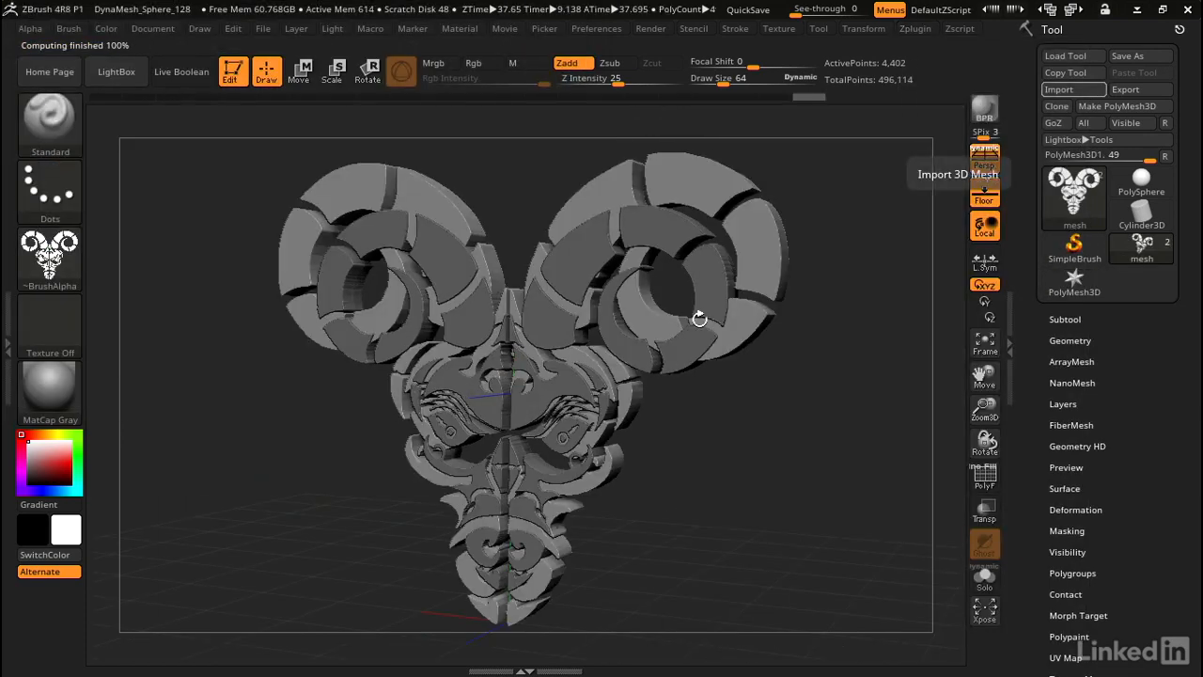
Step: Slide the SVG ram mesh right along X beside the first mesh and turn on PolyF
drag(703, 397, 745, 376)
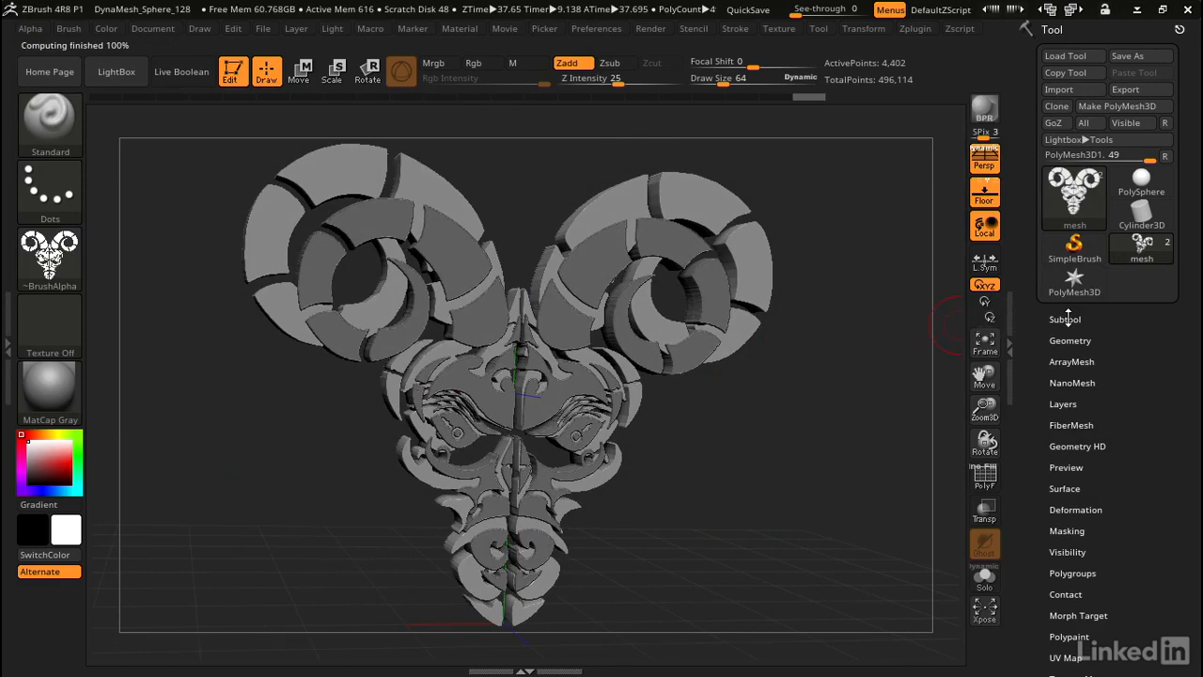
key(w)
mouse_move(802, 357)
alt+mouse_down()
mouse_move(768, 351)
mouse_move(518, 202)
alt+mouse_up()
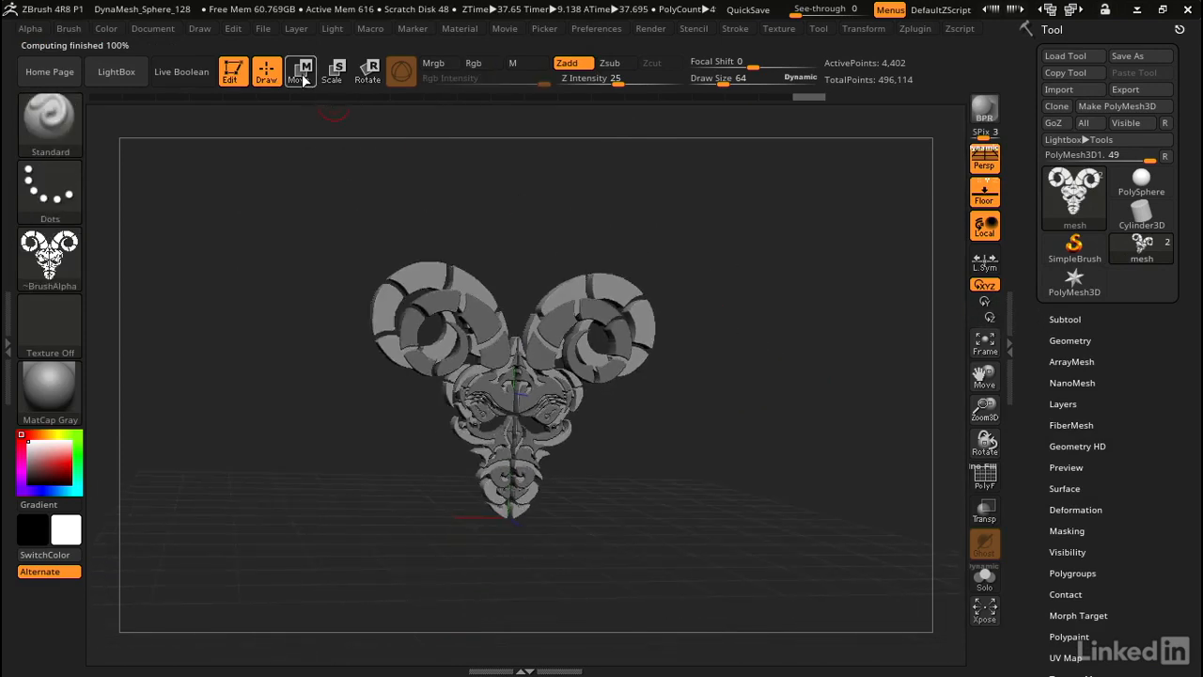
ctrl+drag(407, 390, 714, 391)
mouse_move(607, 256)
mouse_down()
mouse_move(525, 255)
mouse_move(507, 411)
mouse_move(532, 261)
mouse_move(579, 308)
mouse_move(438, 302)
mouse_move(480, 259)
mouse_move(498, 268)
mouse_up()
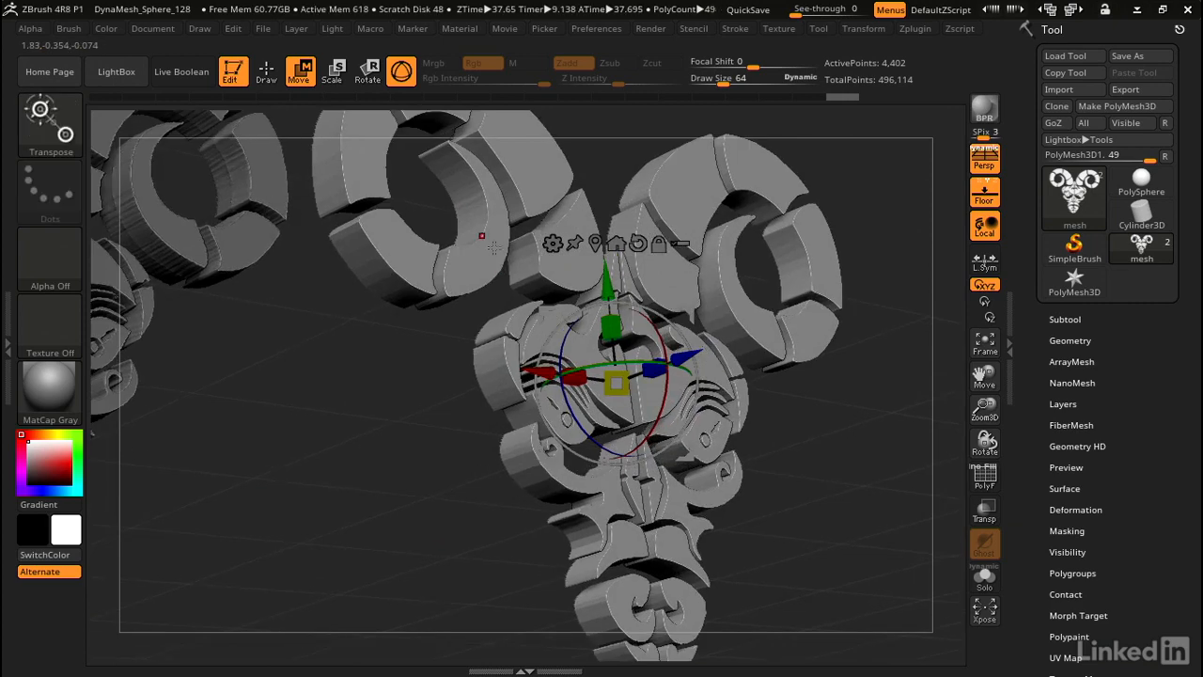
key(shift+f)
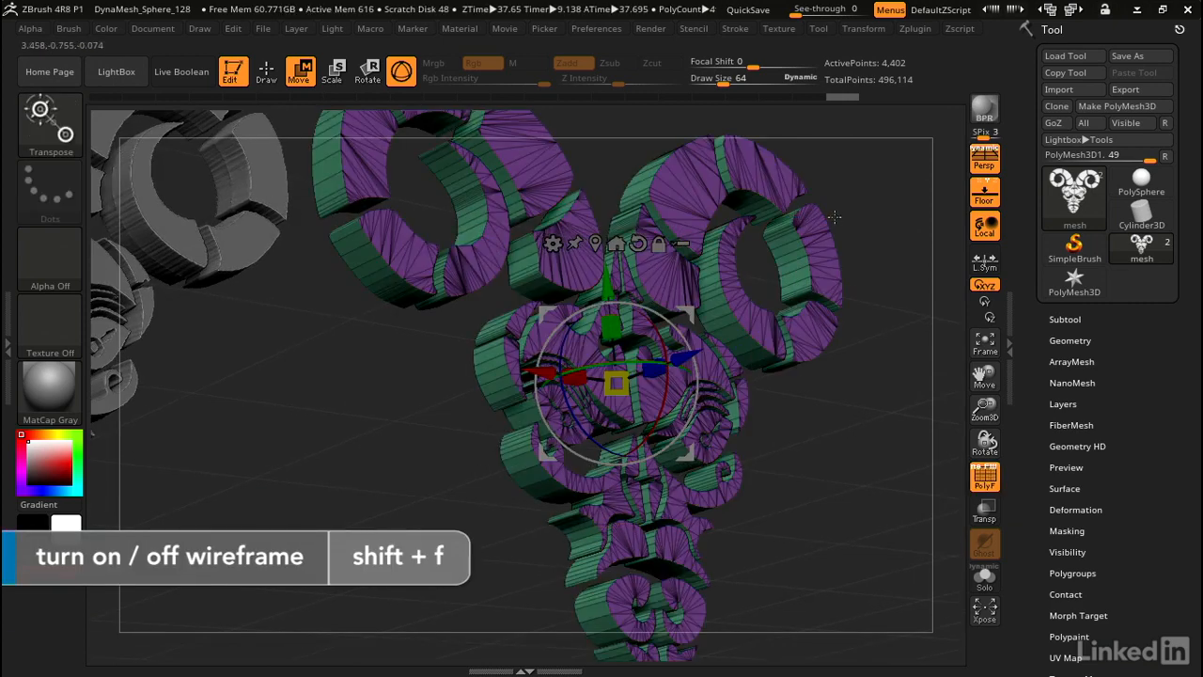
Step: Set the SVG mesh to Resolution 10, Bevel 21 and Bevel Res 3
click(915, 28)
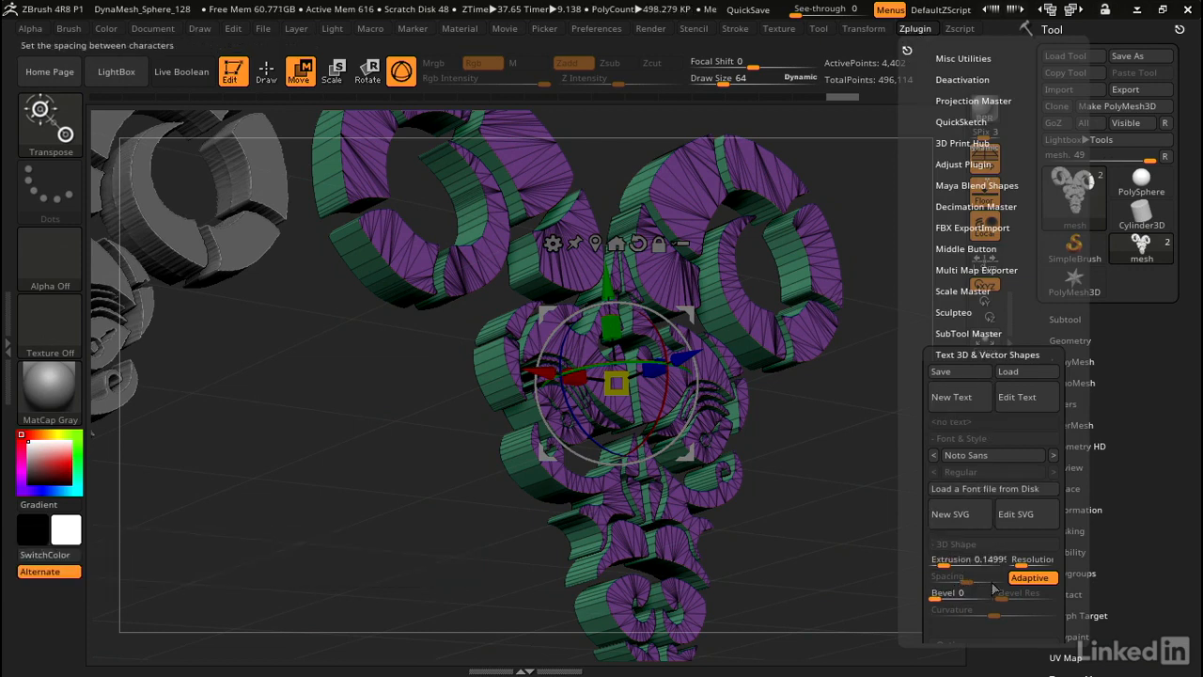
drag(1024, 559, 1048, 561)
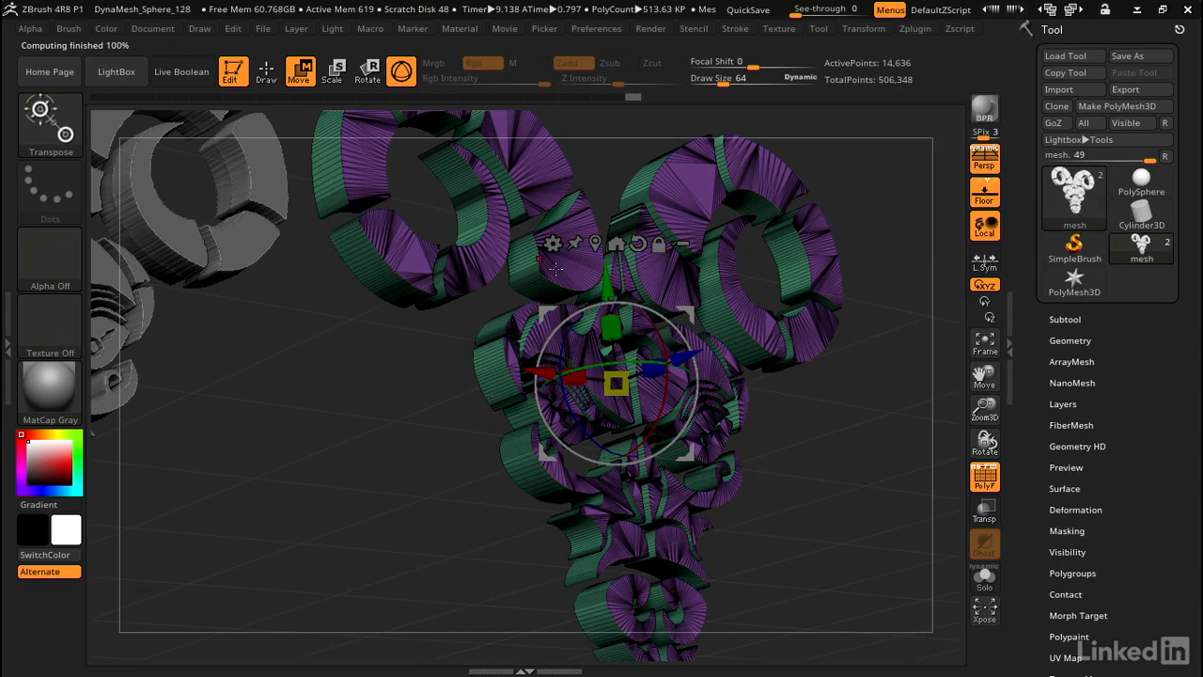
click(915, 27)
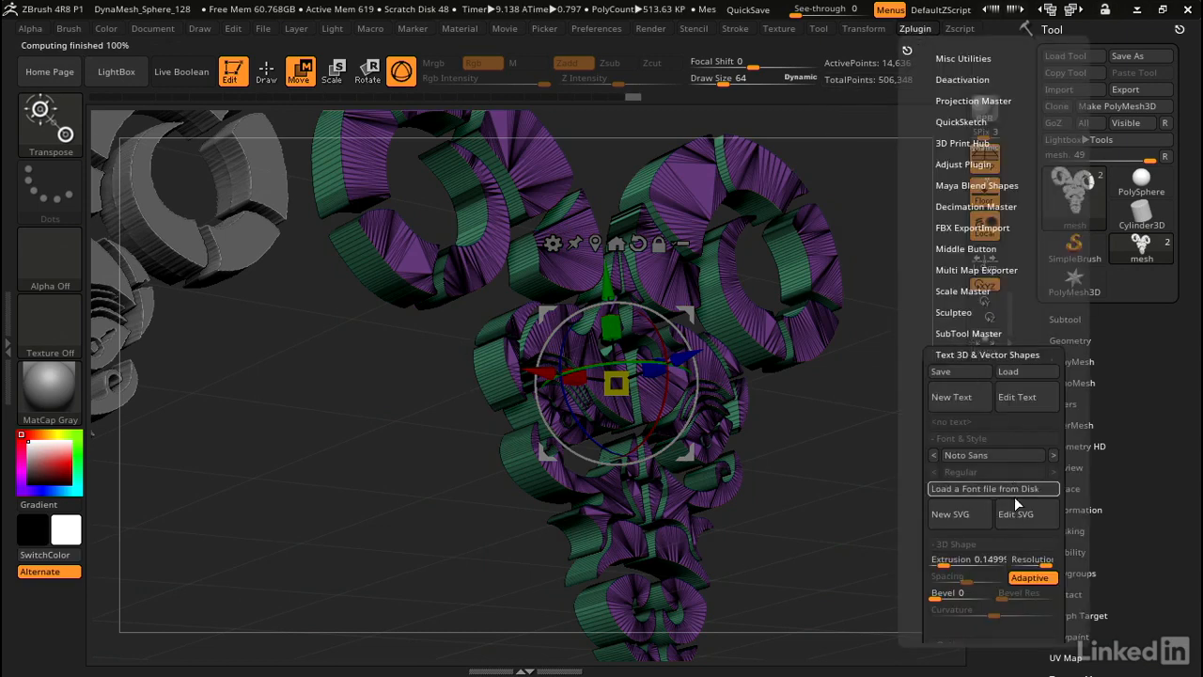
drag(943, 593, 947, 595)
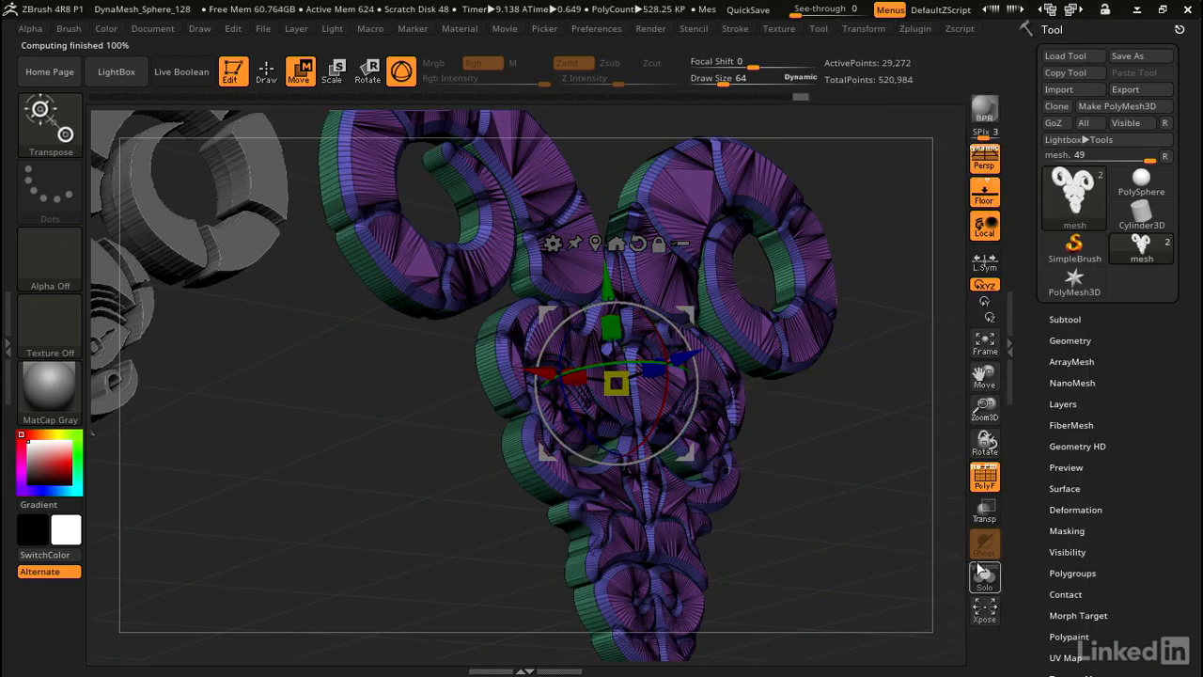
click(912, 27)
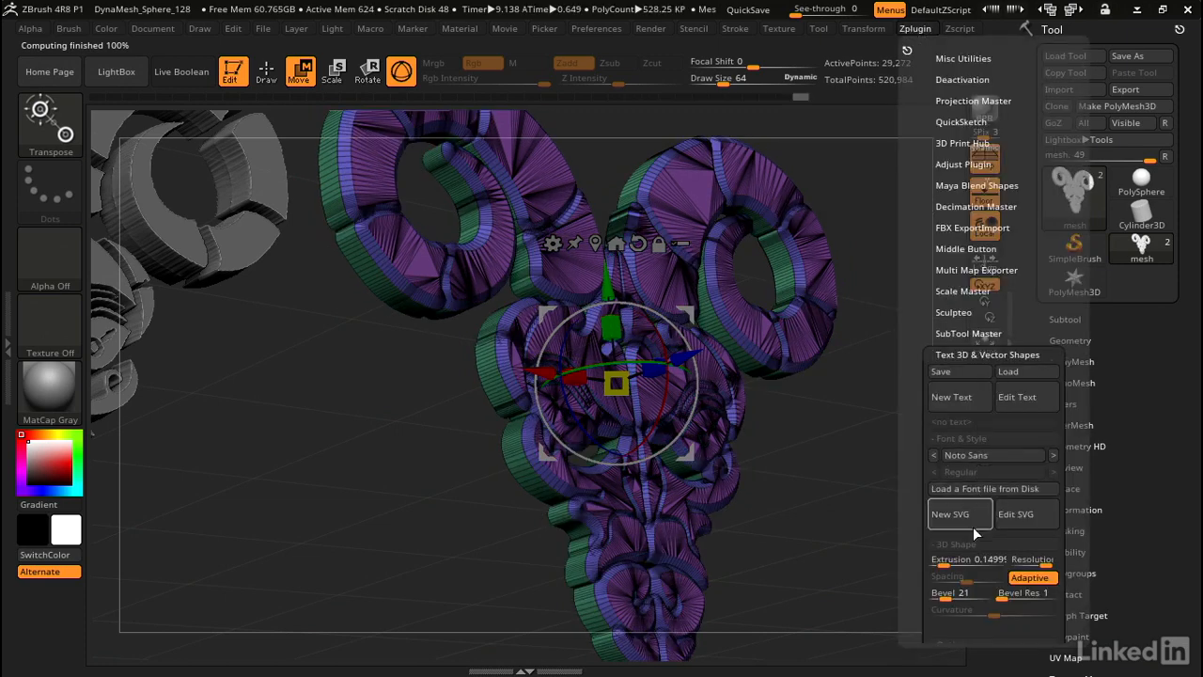
drag(1002, 598, 1009, 598)
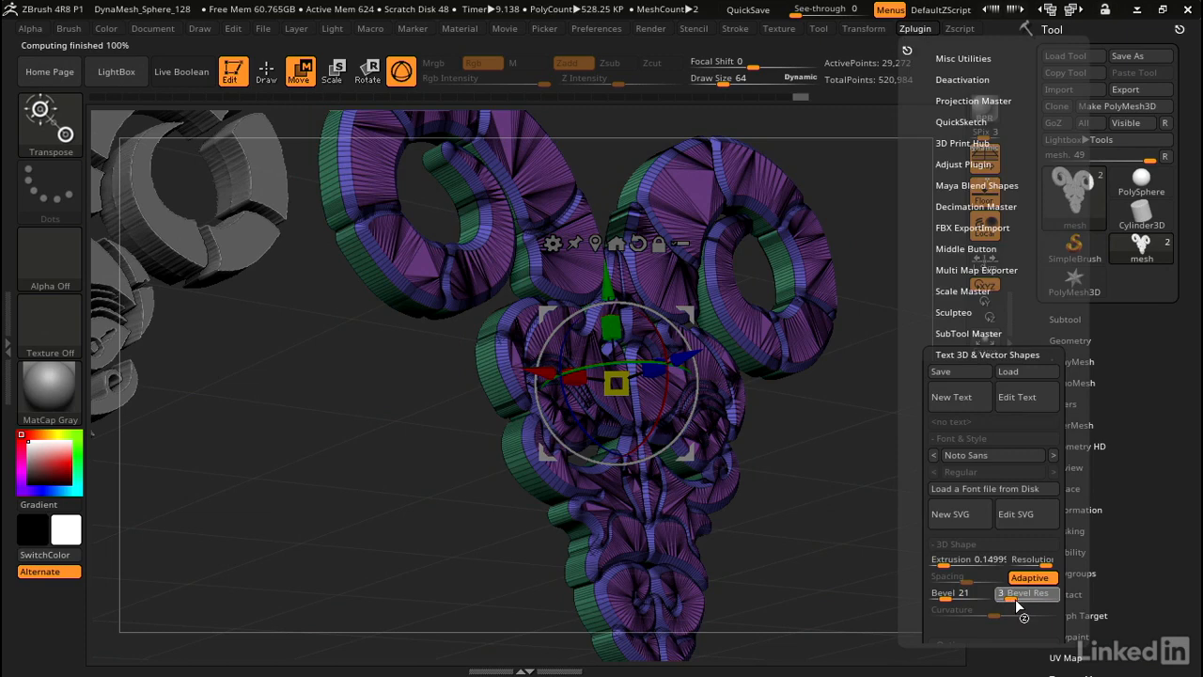
Step: Turn off the PolyF wireframe and bring the bevelled ram closer in view
click(918, 29)
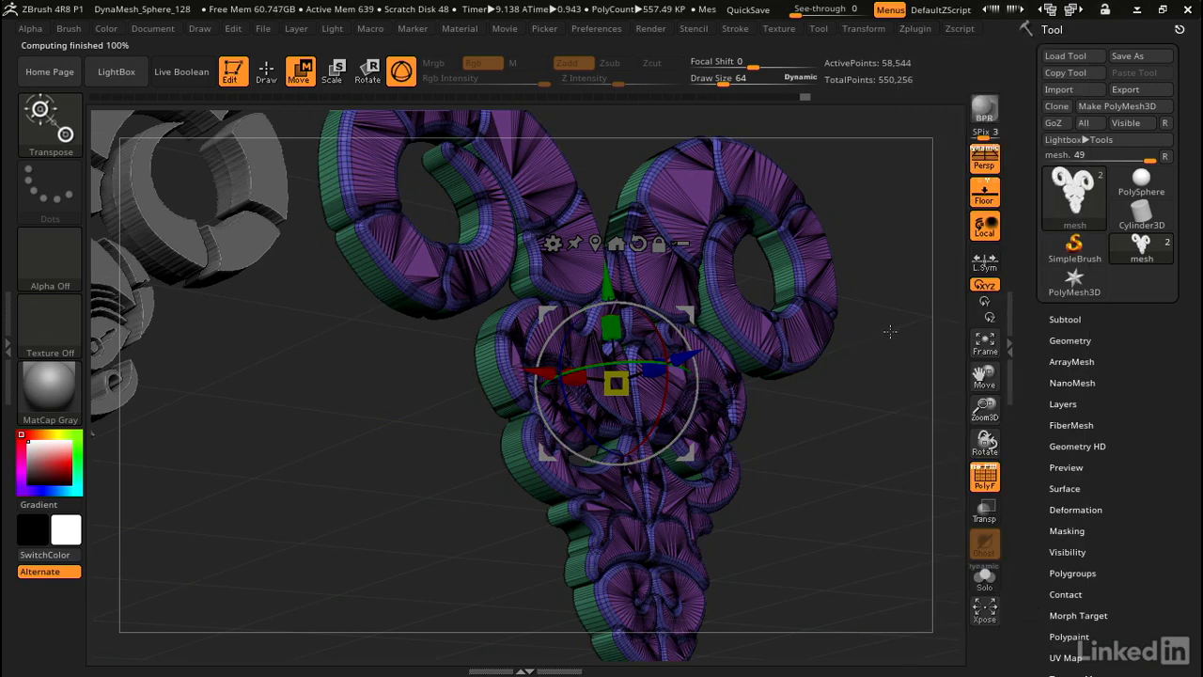
drag(861, 329, 620, 438)
key(shift+f)
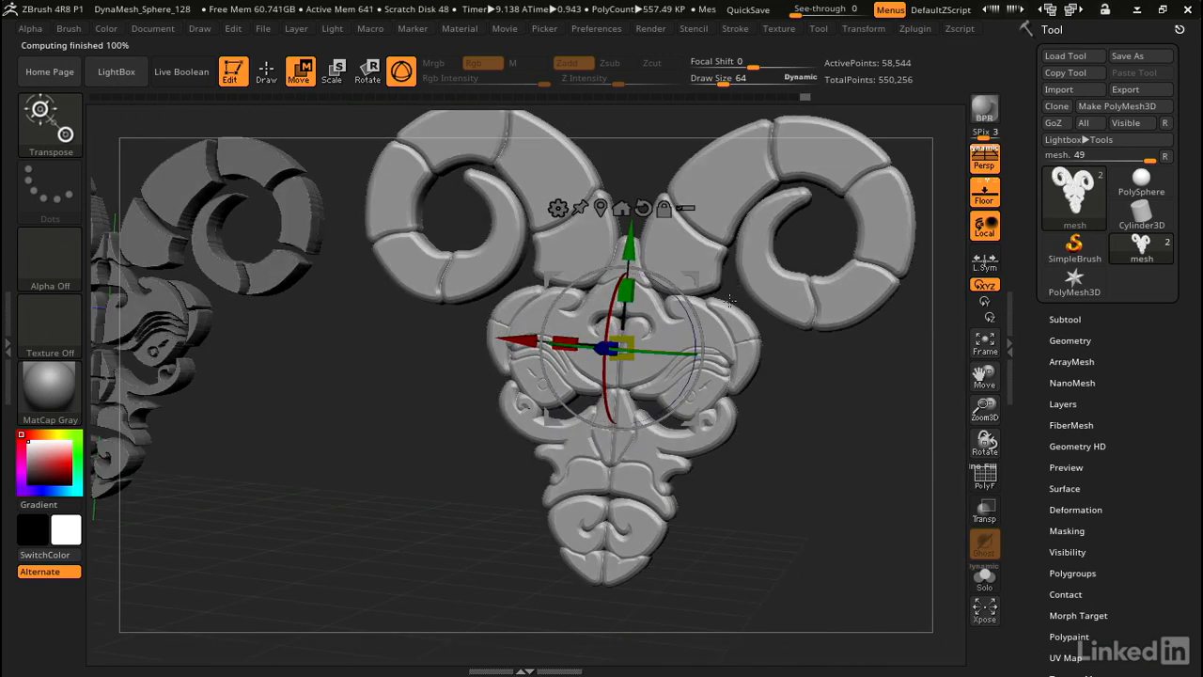
drag(774, 361, 827, 133)
Step: Lower the SVG mesh's Bevel to 9, then zoom out to compare both ram meshes
click(912, 26)
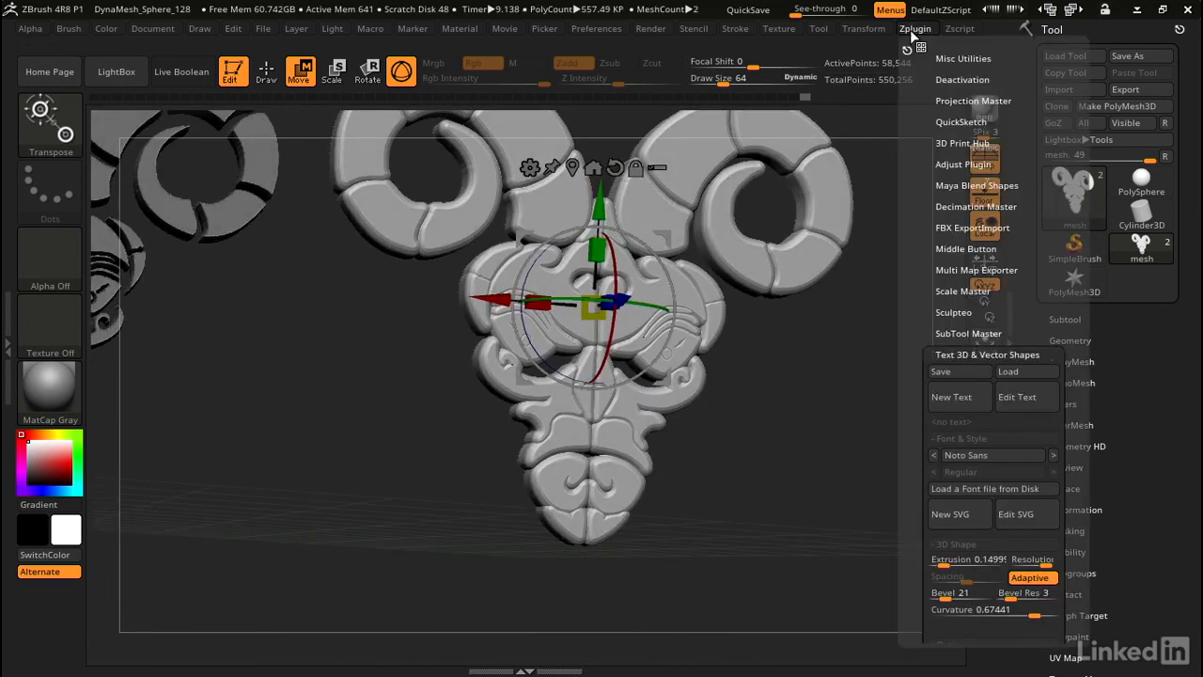
drag(934, 594, 938, 599)
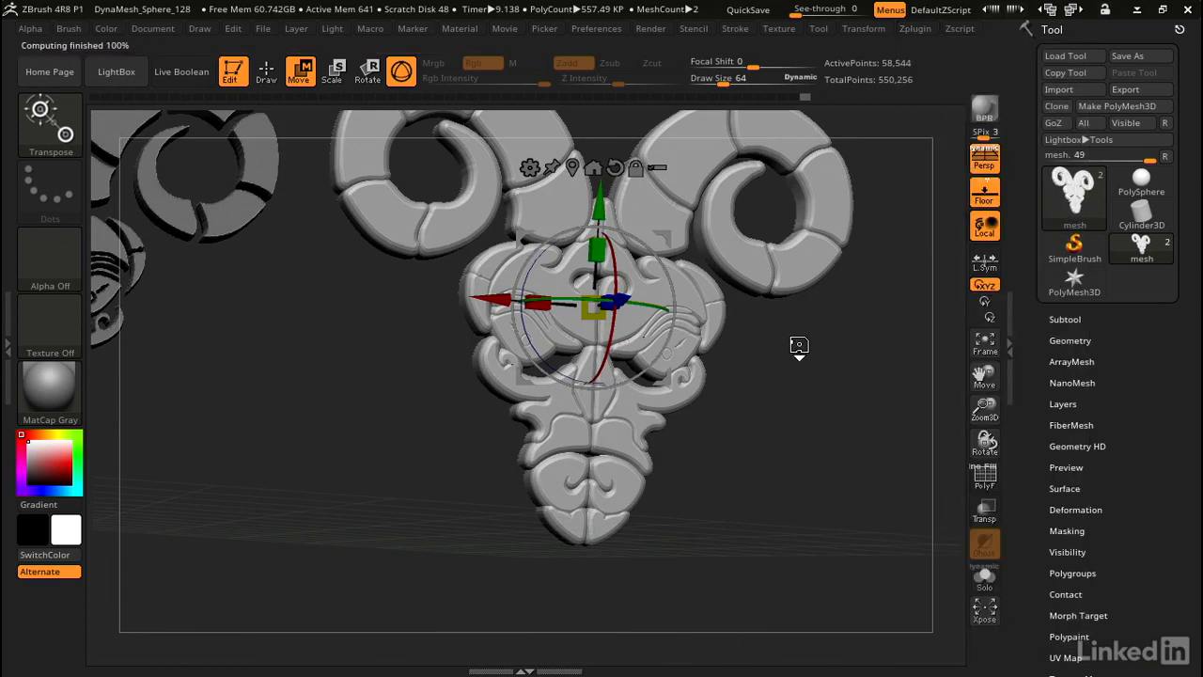
drag(820, 341, 794, 390)
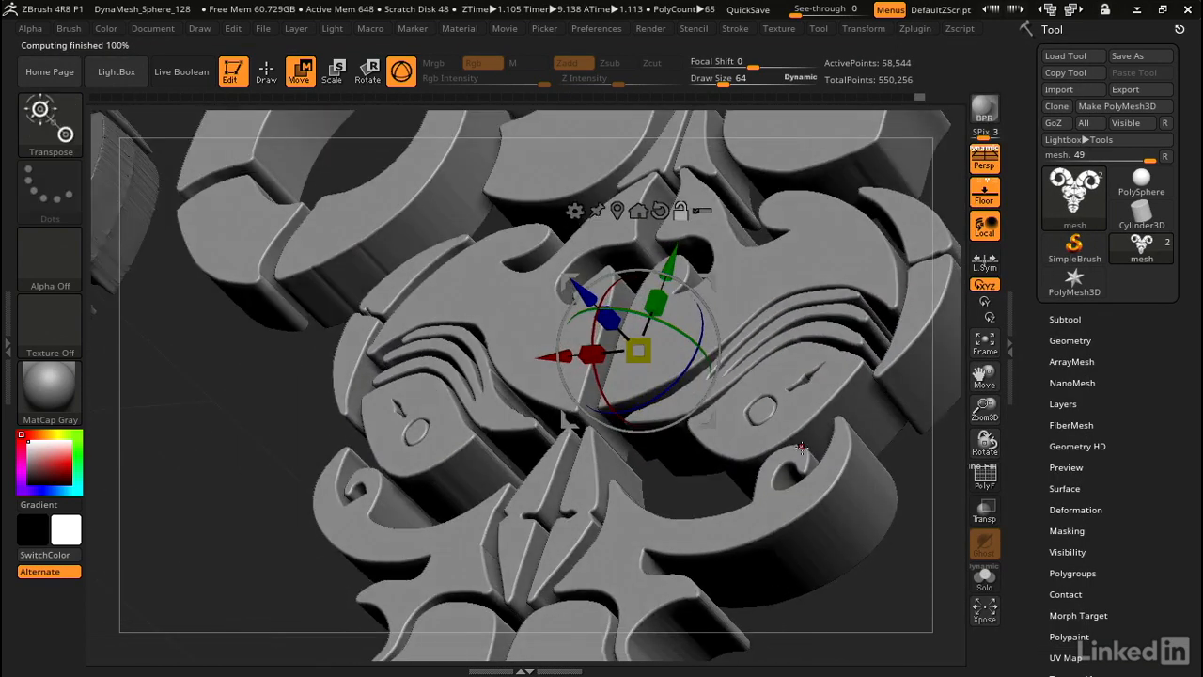
drag(802, 449, 874, 435)
drag(685, 419, 494, 205)
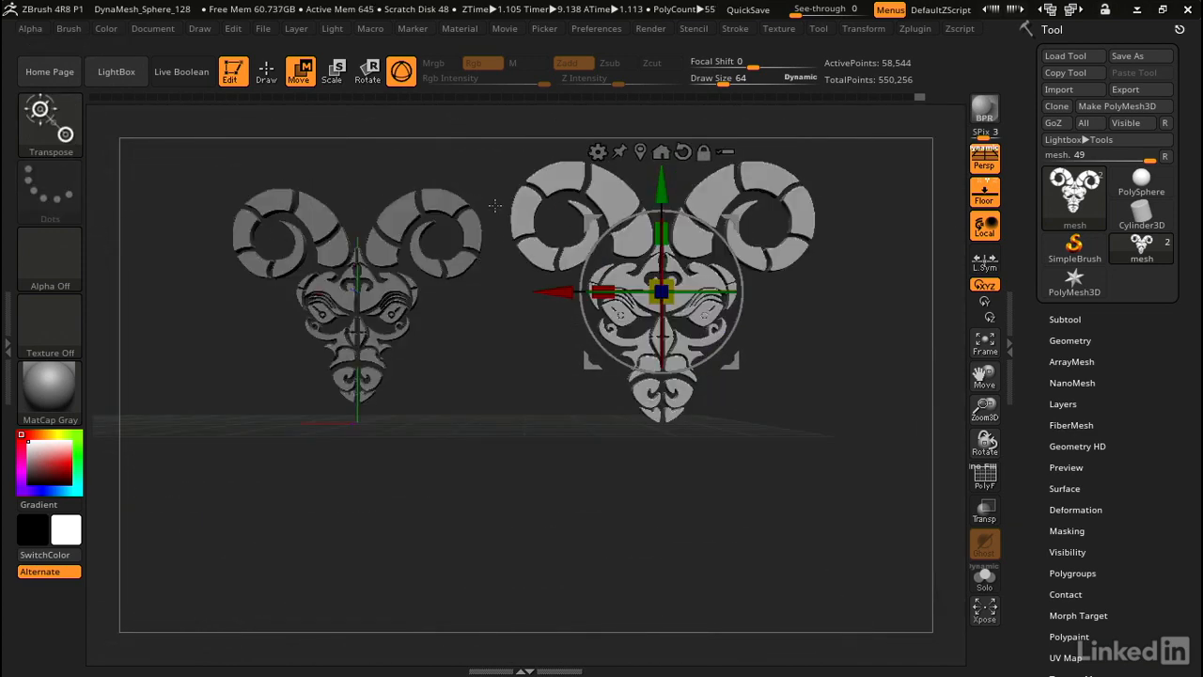